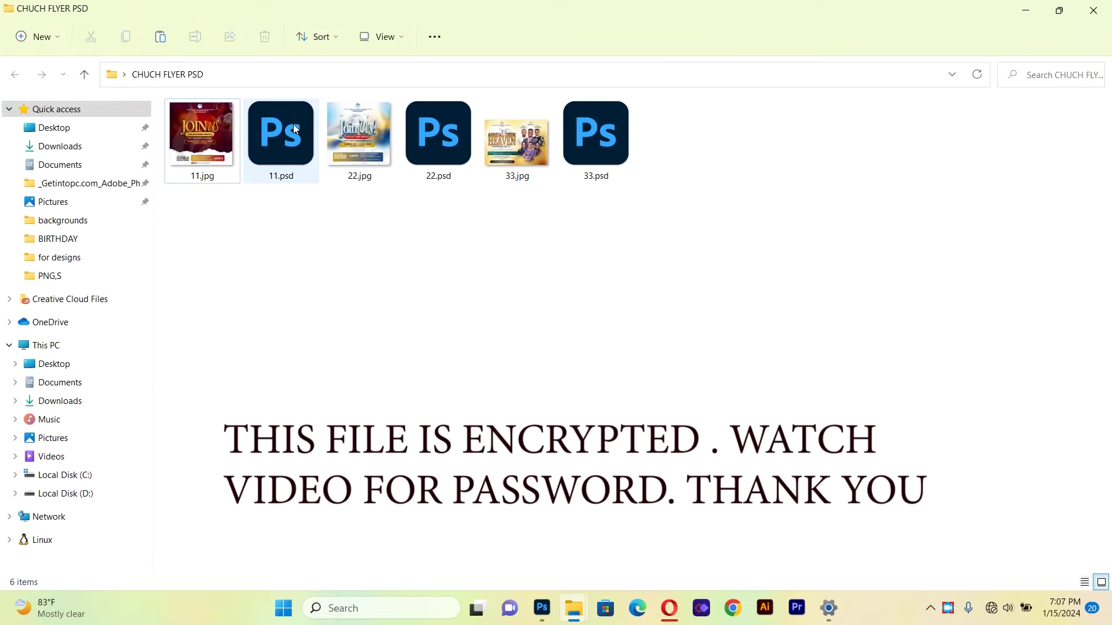
Step: Open 11.psd, the gold JOIN US church flyer
{"action": "double_click", "coordinate": [295, 128]}
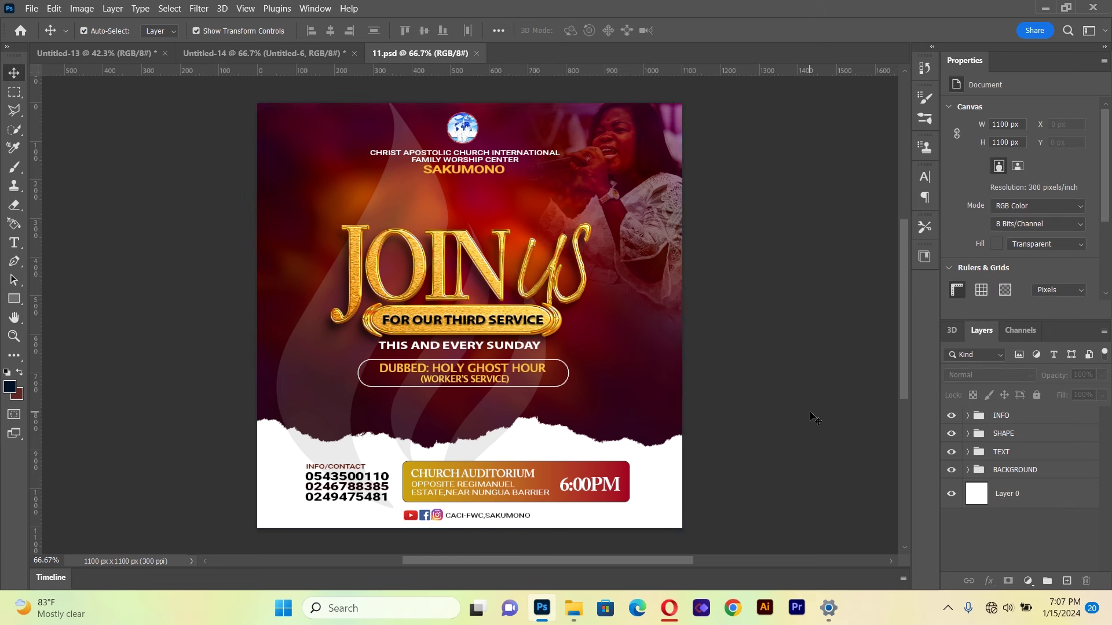
Step: Expand INFO and toggle the logo, white circle, SAKUMONO text, header and INFO/CONTACT label
{"action": "left_click", "coordinate": [967, 416]}
{"action": "left_click", "coordinate": [951, 441]}
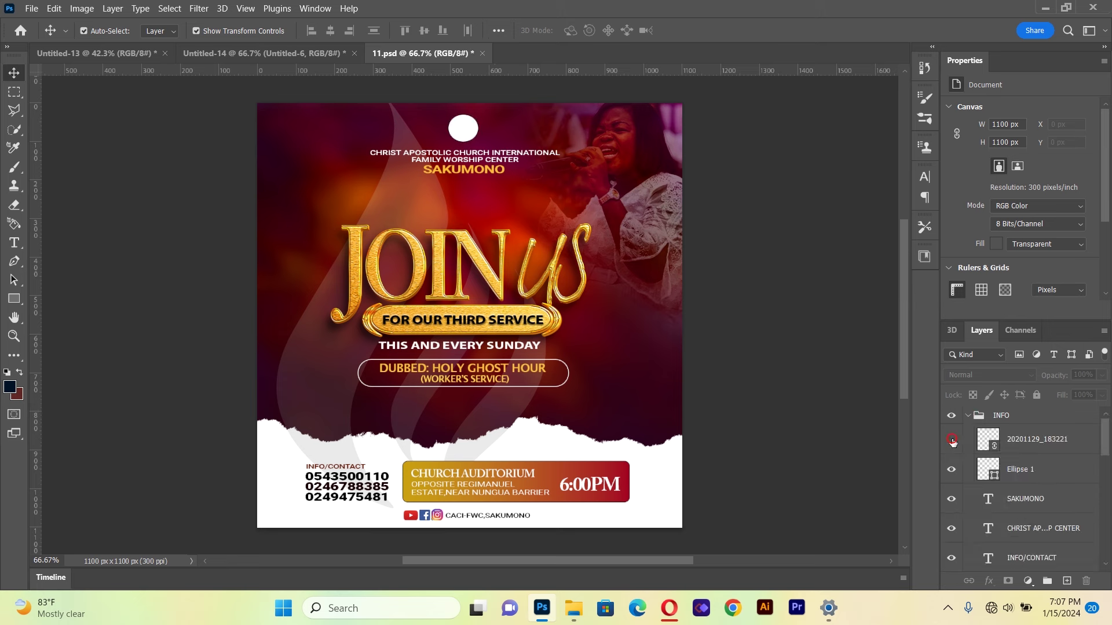
{"action": "left_click", "coordinate": [951, 441]}
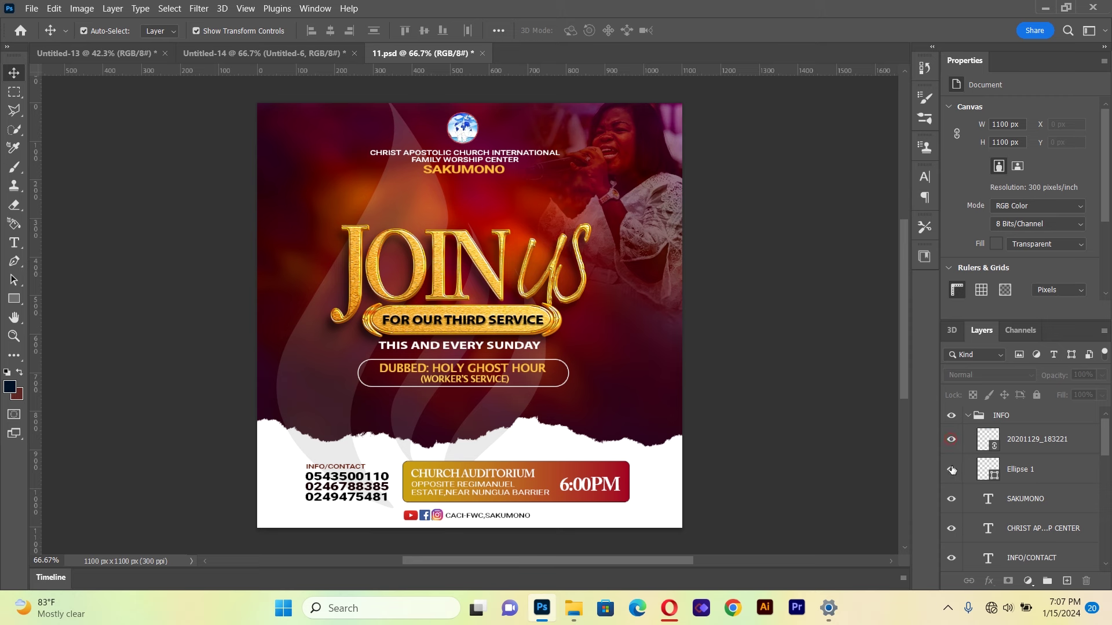
{"action": "left_click", "coordinate": [951, 471]}
{"action": "left_click", "coordinate": [950, 499]}
{"action": "left_click", "coordinate": [950, 501]}
{"action": "left_click", "coordinate": [951, 528]}
{"action": "left_click", "coordinate": [948, 557]}
{"action": "left_click", "coordinate": [948, 558]}
{"action": "left_click_drag", "start_coordinate": [1106, 450], "coordinate": [1108, 469]}
Step: Hide and restore each of the three phone number lines in turn
{"action": "left_click", "coordinate": [951, 522]}
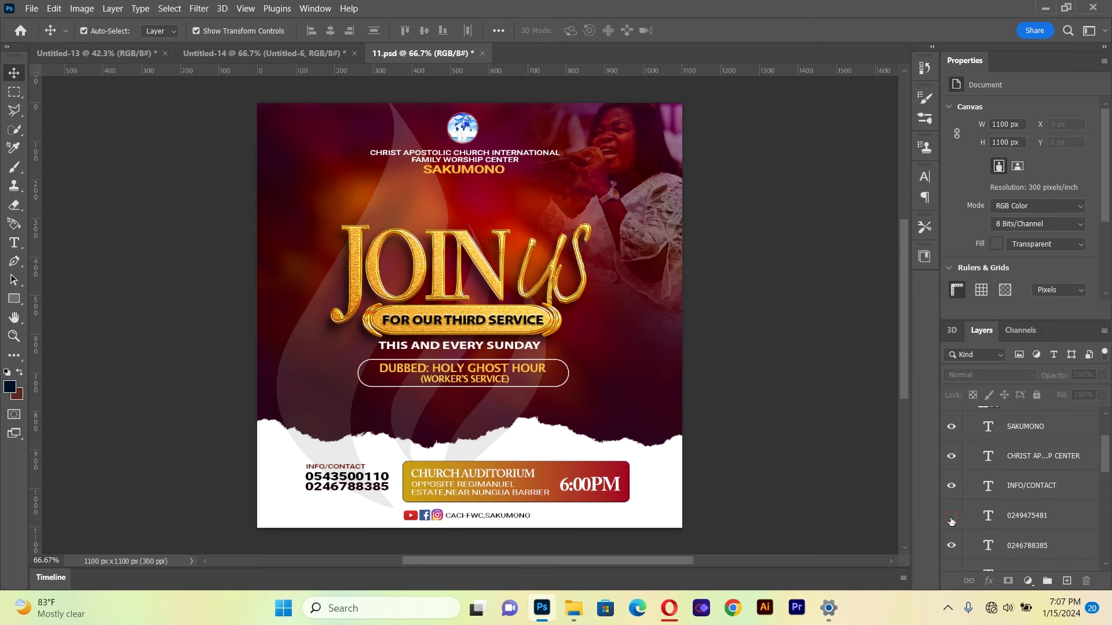
{"action": "left_click", "coordinate": [951, 520]}
{"action": "left_click", "coordinate": [952, 544]}
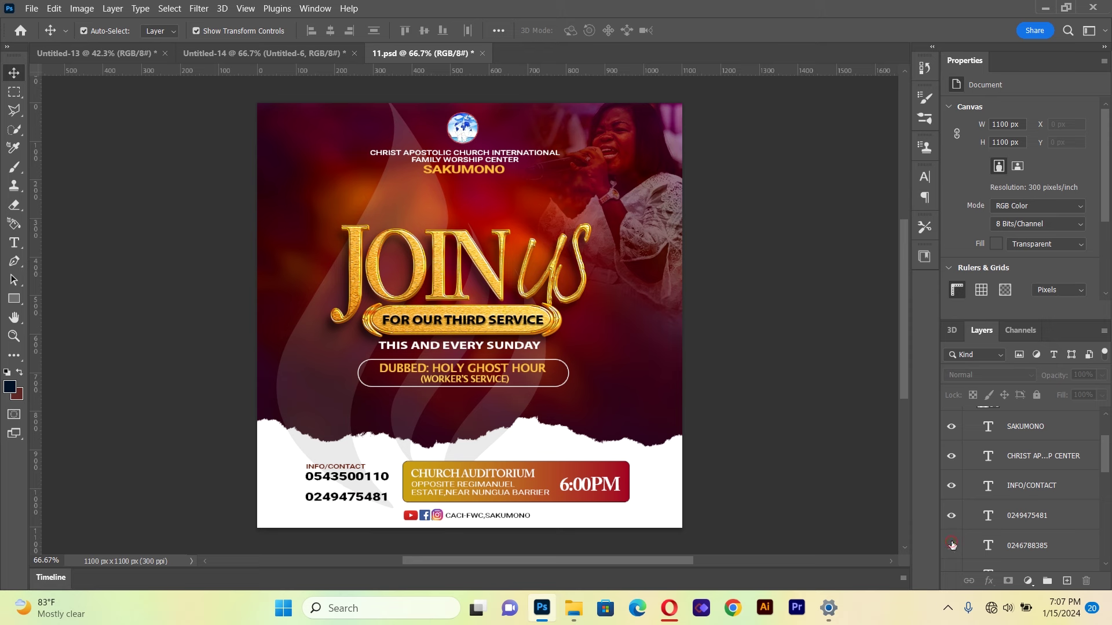
{"action": "left_click", "coordinate": [952, 545]}
{"action": "left_click_drag", "start_coordinate": [1104, 457], "coordinate": [1106, 493]}
{"action": "left_click", "coordinate": [949, 482]}
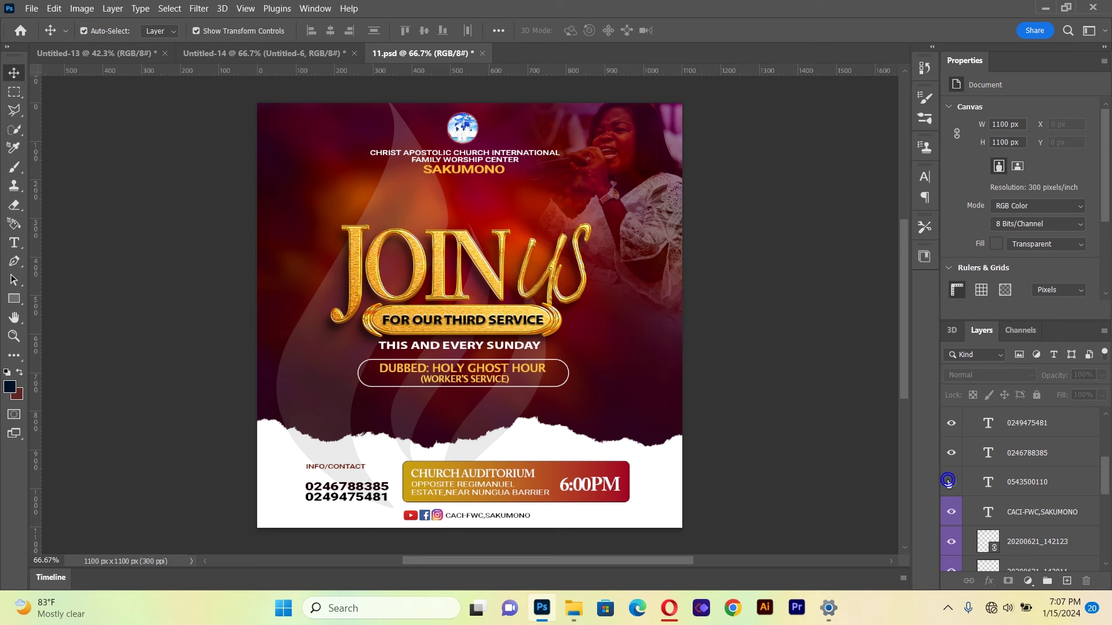
{"action": "left_click", "coordinate": [949, 482]}
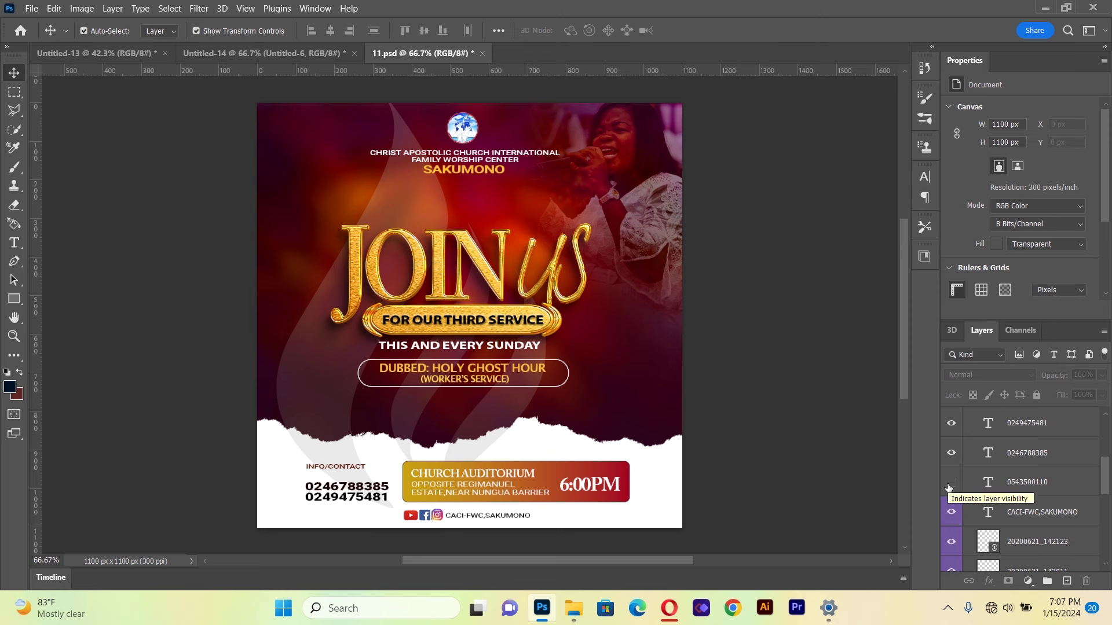
Step: Hide and restore the social-media handle text and the Instagram icon
{"action": "left_click", "coordinate": [952, 512]}
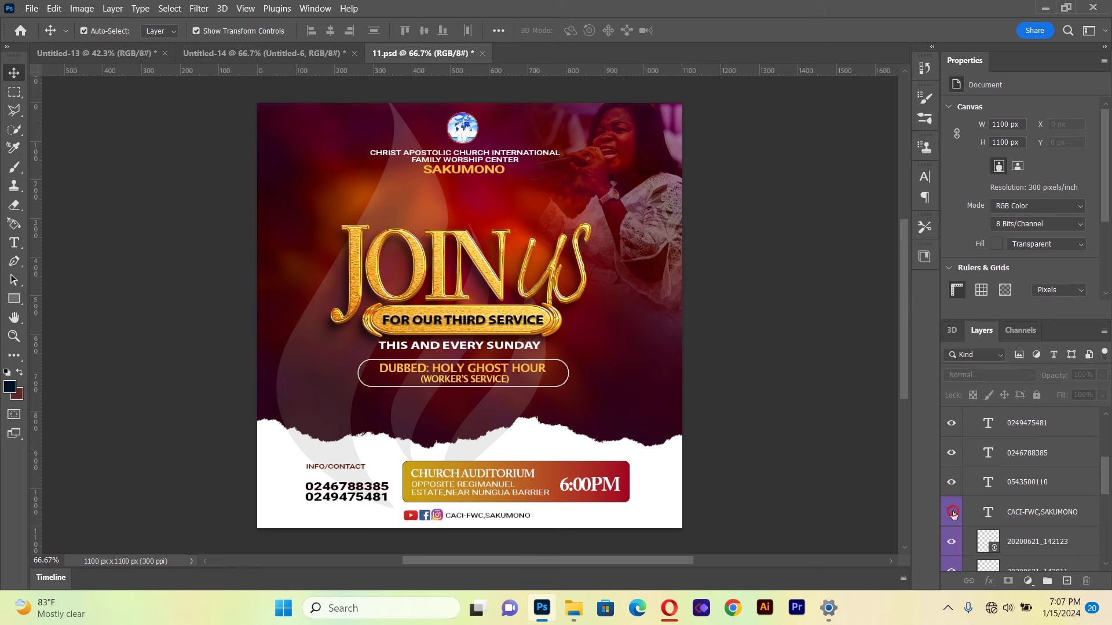
{"action": "left_click", "coordinate": [951, 513]}
{"action": "left_click", "coordinate": [953, 538]}
{"action": "left_click", "coordinate": [952, 538]}
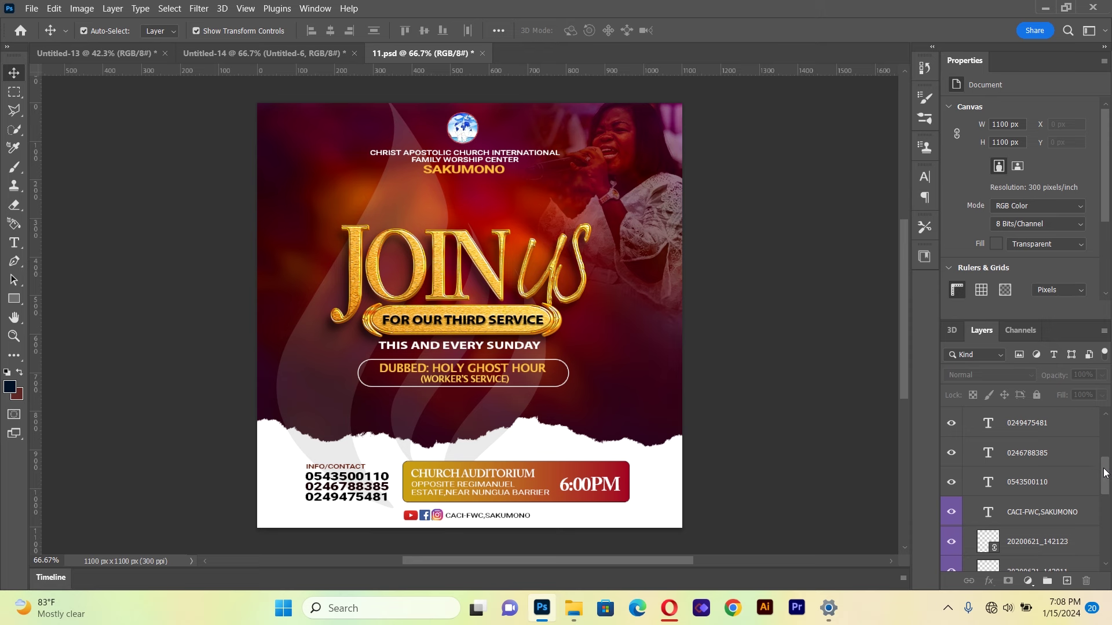
{"action": "left_click_drag", "start_coordinate": [1104, 473], "coordinate": [1104, 493]}
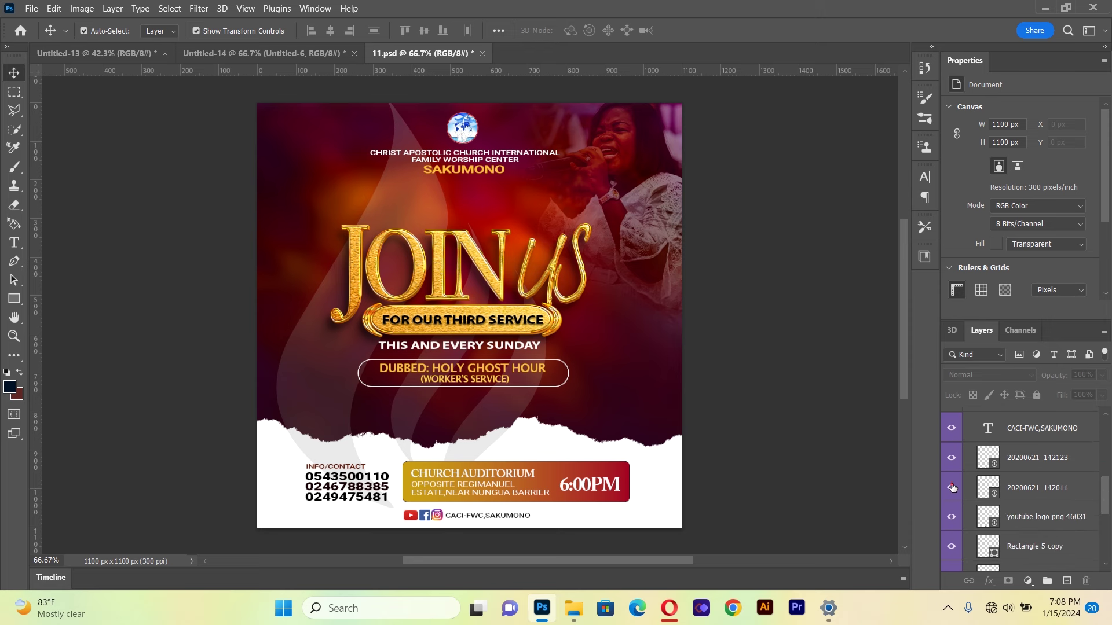
{"action": "left_click", "coordinate": [953, 488]}
{"action": "left_click", "coordinate": [950, 516]}
{"action": "left_click", "coordinate": [952, 520]}
{"action": "left_click_drag", "start_coordinate": [1104, 488], "coordinate": [1104, 518]}
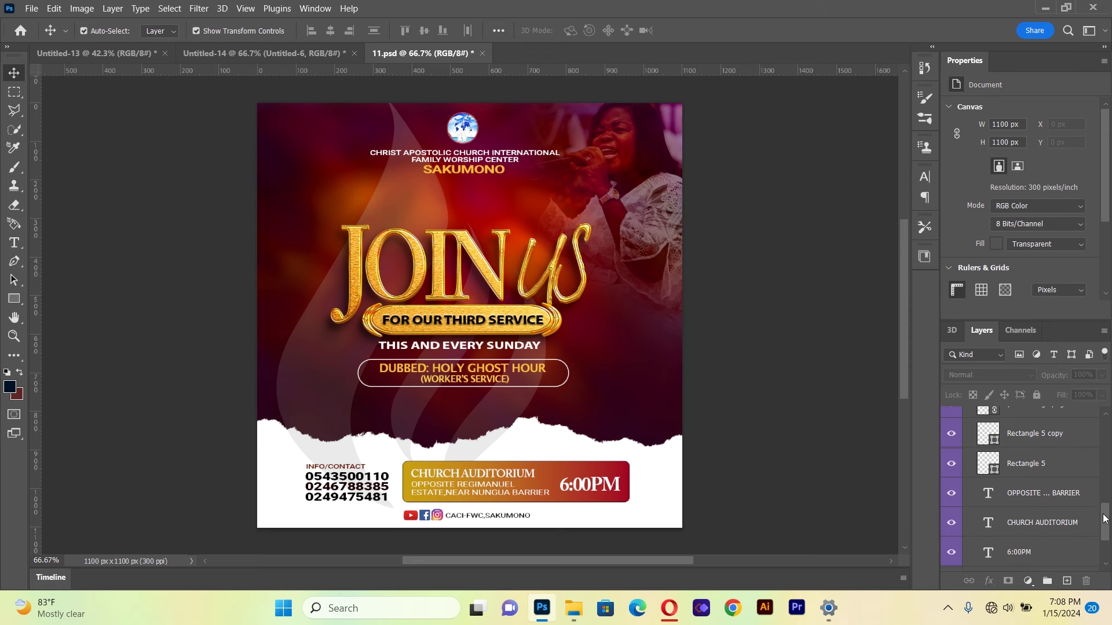
{"action": "left_click", "coordinate": [950, 493]}
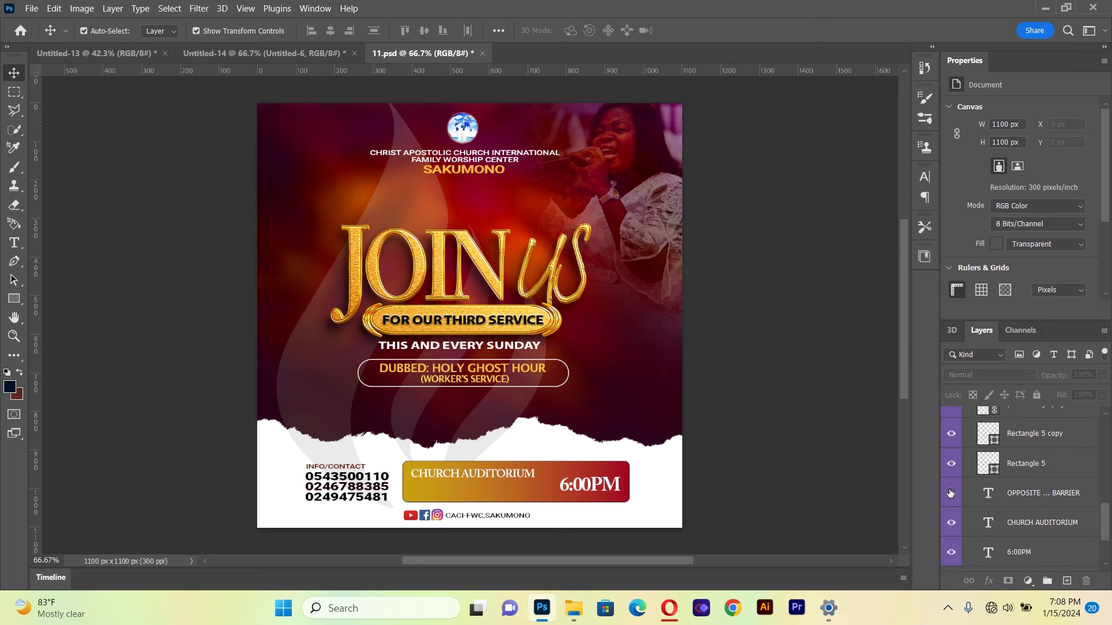
{"action": "left_click", "coordinate": [950, 493]}
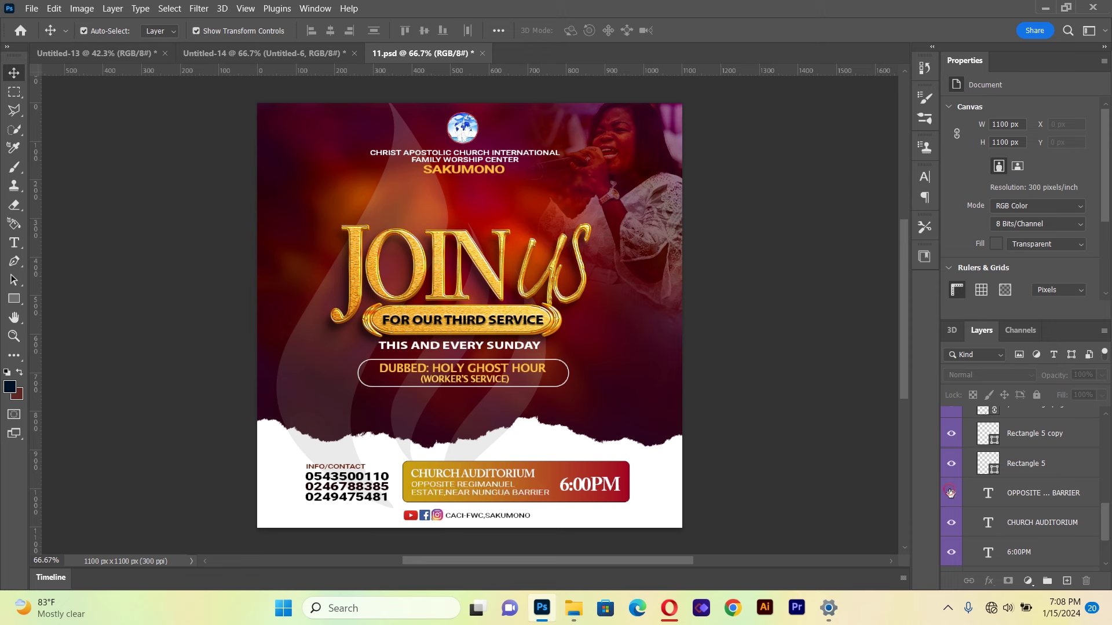
{"action": "left_click", "coordinate": [953, 524]}
{"action": "left_click", "coordinate": [952, 524]}
{"action": "left_click", "coordinate": [951, 551]}
{"action": "left_click", "coordinate": [952, 551]}
{"action": "scroll", "coordinate": [955, 521], "scroll_direction": "down", "scroll_amount": 3}
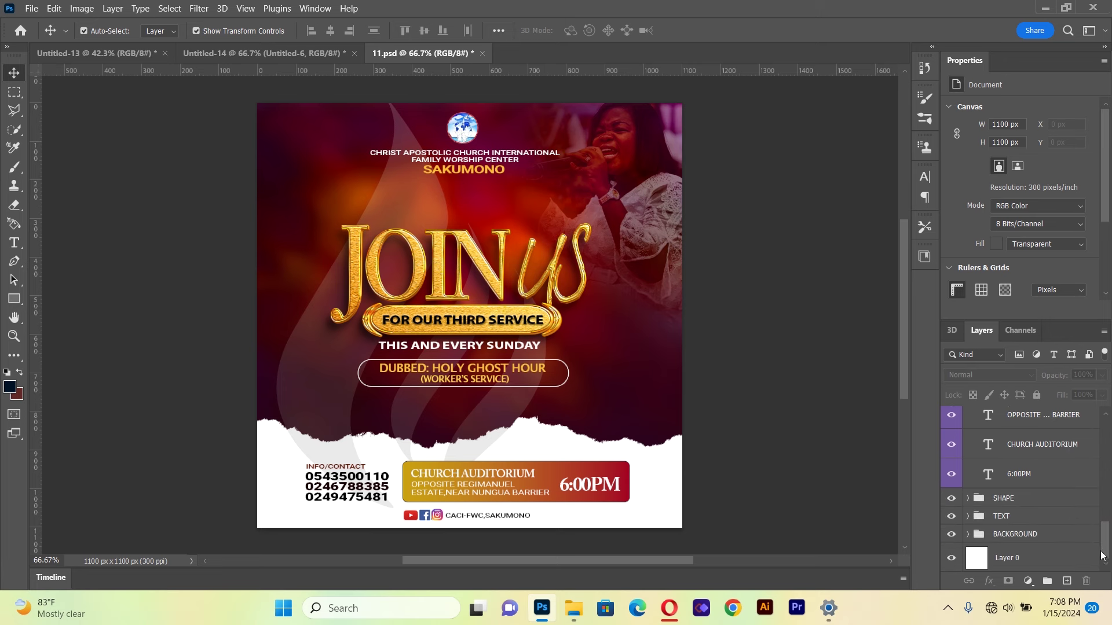
{"action": "left_click_drag", "start_coordinate": [1103, 555], "coordinate": [1104, 514]}
{"action": "scroll", "coordinate": [1105, 514], "scroll_direction": "up", "scroll_amount": 1}
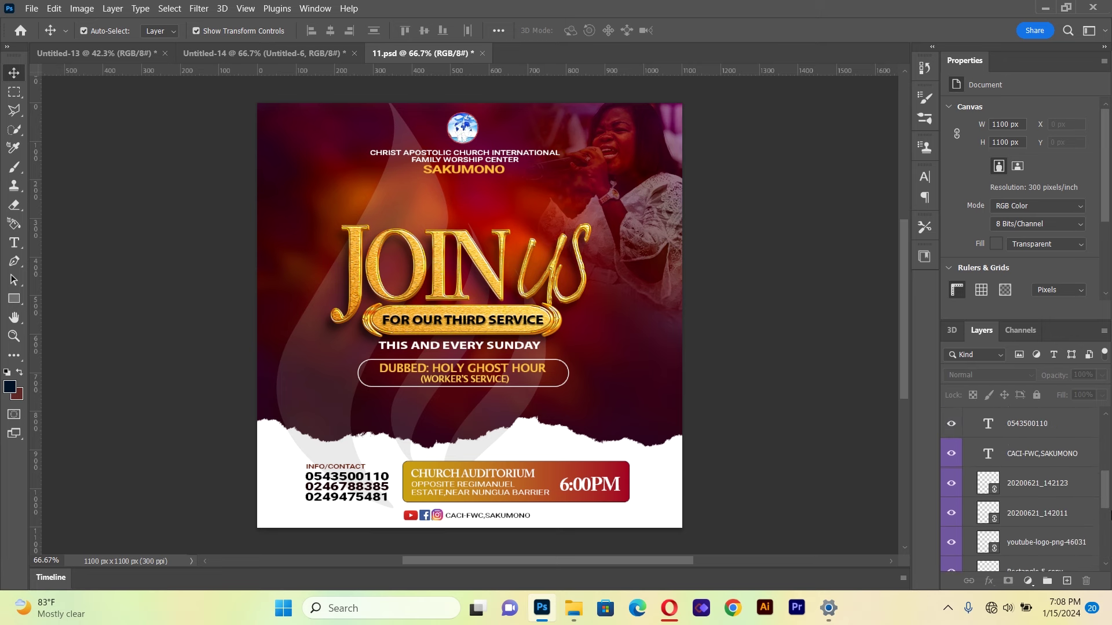
{"action": "left_click_drag", "start_coordinate": [1109, 496], "coordinate": [1109, 440]}
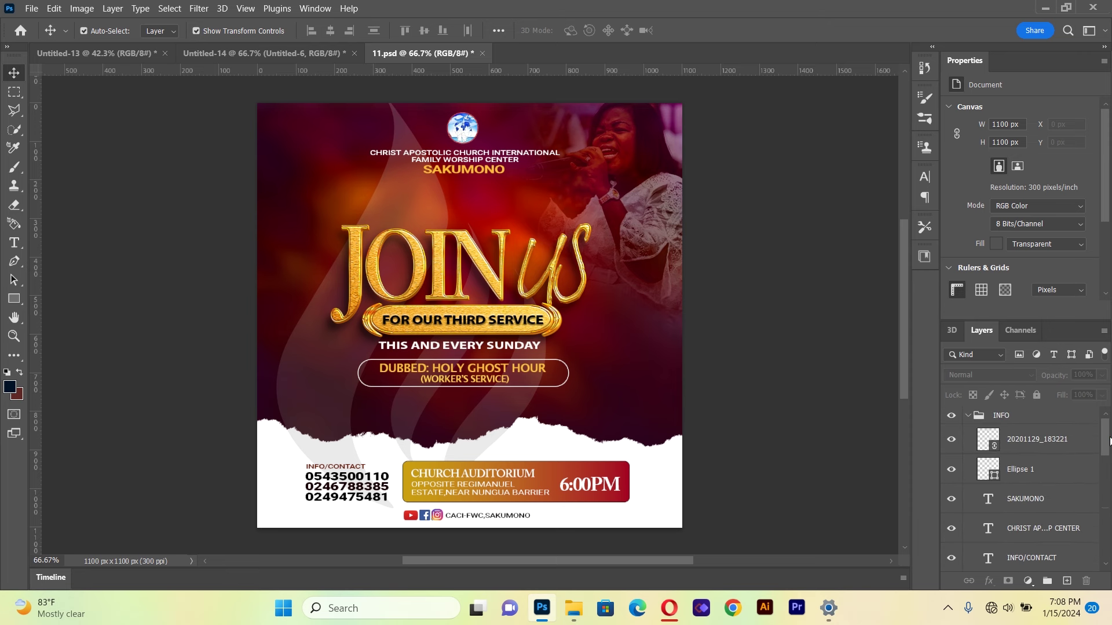
Step: Collapse INFO, then preview the flyer without the SHAPE group's Church Auditorium box
{"action": "left_click", "coordinate": [969, 416]}
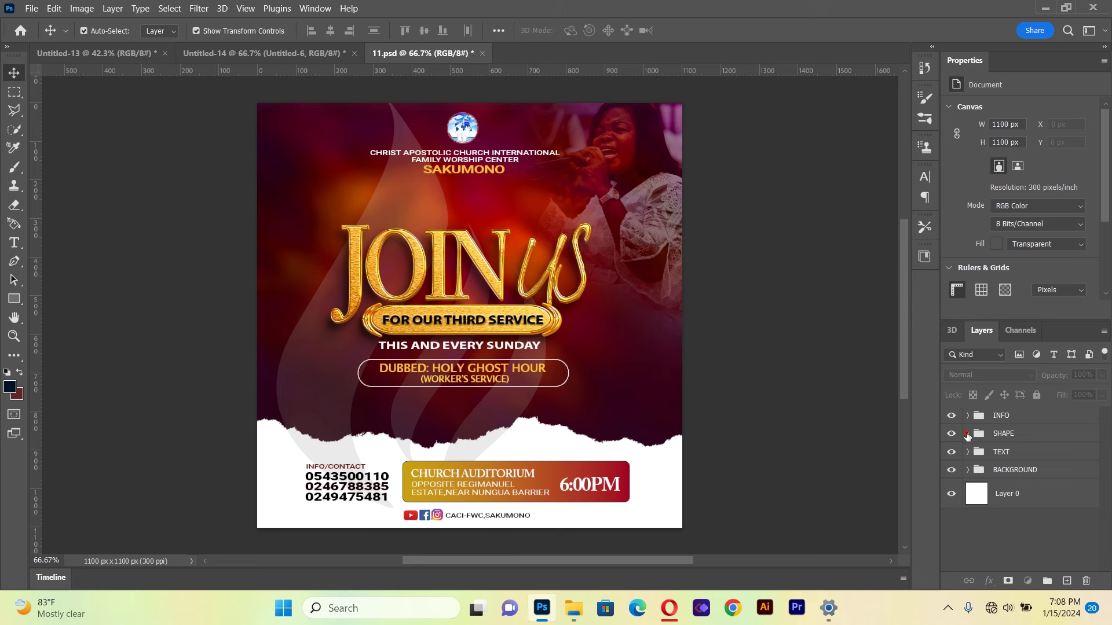
{"action": "left_click", "coordinate": [968, 433]}
{"action": "left_click", "coordinate": [951, 458]}
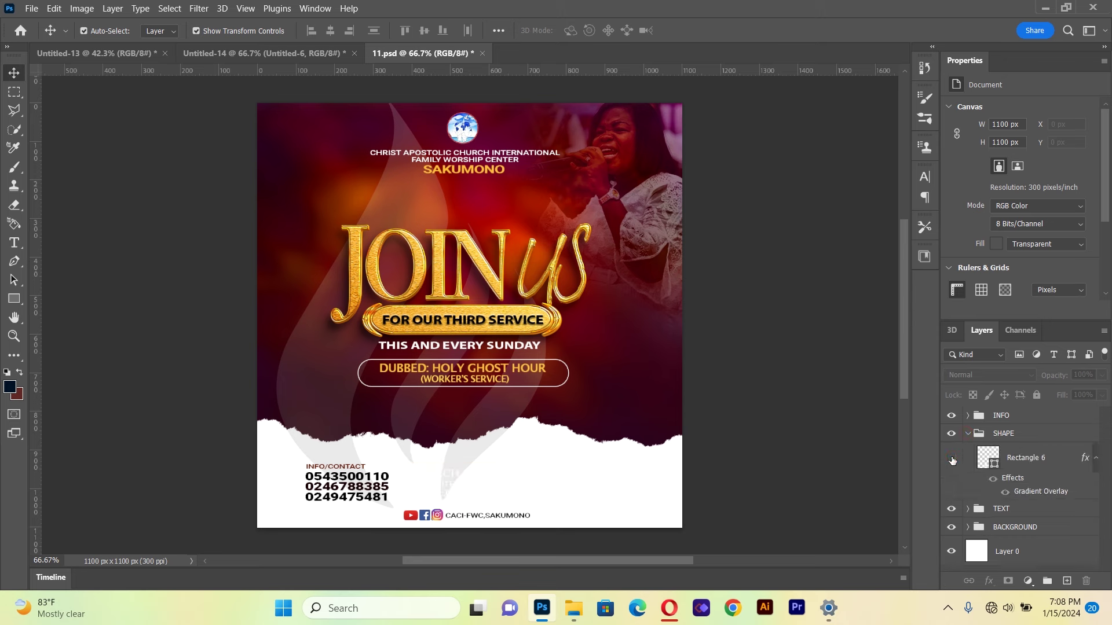
{"action": "left_click", "coordinate": [951, 459]}
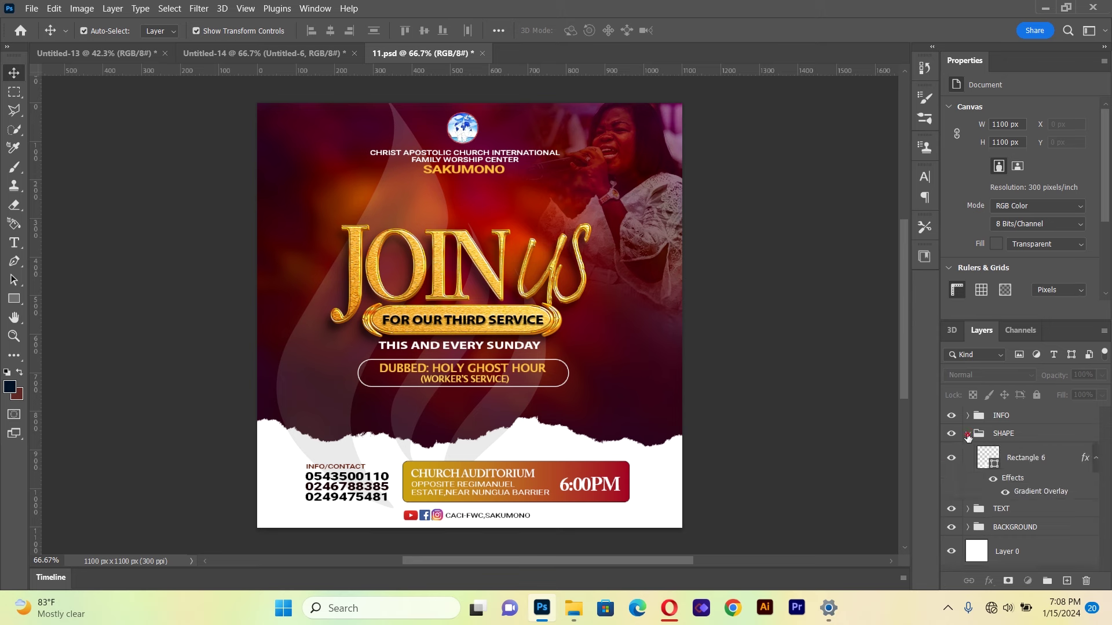
{"action": "left_click", "coordinate": [967, 434]}
Step: Toggle the TEXT group, the (WORKER'S SERVICE) line, DUBBED: HOLY GHOST HOUR line and its outline box
{"action": "left_click", "coordinate": [951, 453]}
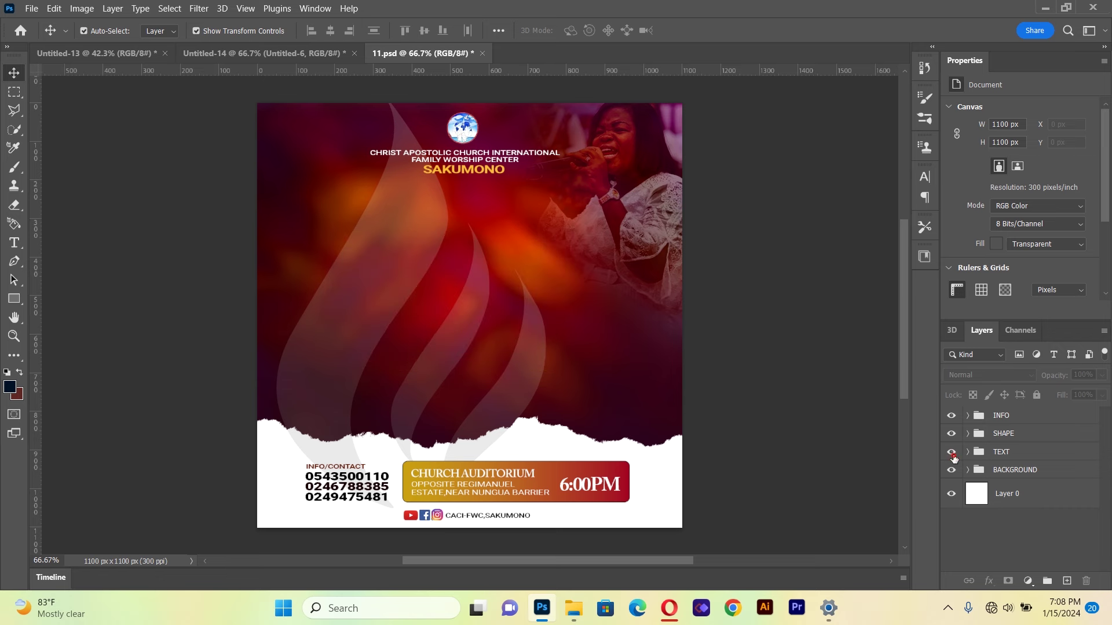
{"action": "left_click", "coordinate": [968, 453]}
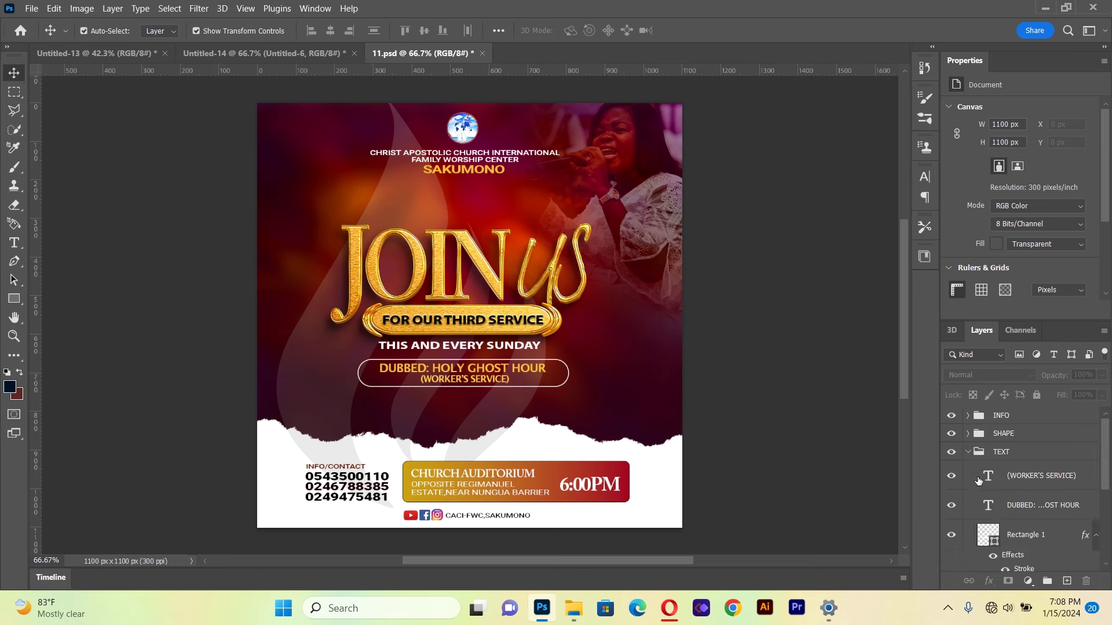
{"action": "left_click", "coordinate": [951, 476]}
{"action": "left_click", "coordinate": [952, 476]}
{"action": "left_click", "coordinate": [952, 505]}
{"action": "left_click", "coordinate": [951, 505]}
{"action": "left_click", "coordinate": [951, 534]}
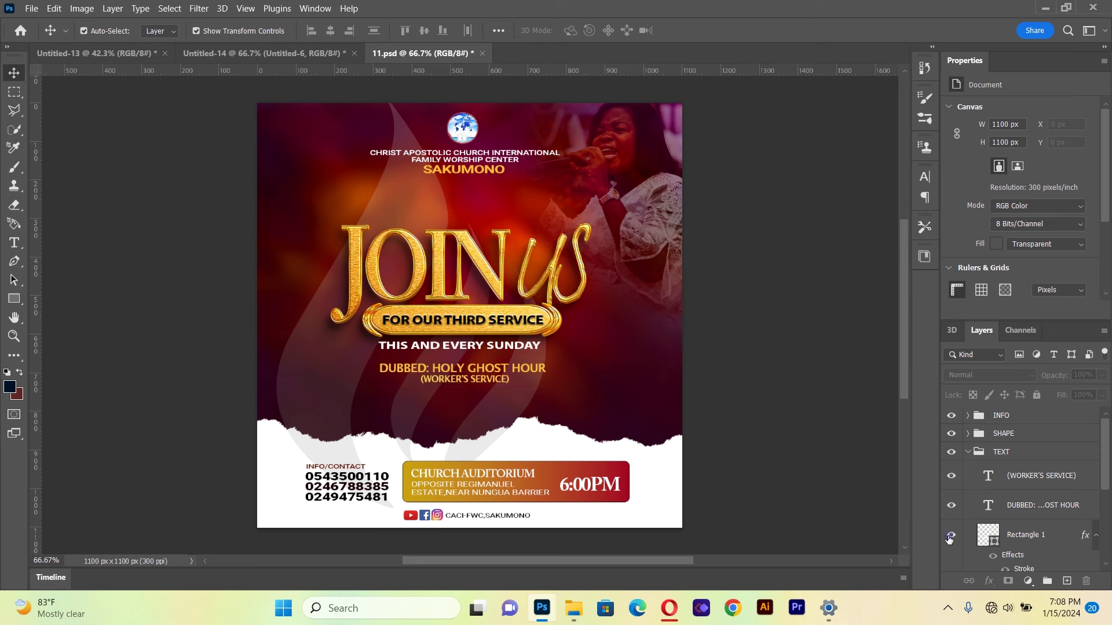
{"action": "left_click", "coordinate": [951, 534]}
Step: Hide THIS AND EVERY SUNDAY, restore FOR OUR THIRD SERVICE, then collapse and select TEXT
{"action": "scroll", "coordinate": [1105, 492], "scroll_direction": "down", "scroll_amount": 3}
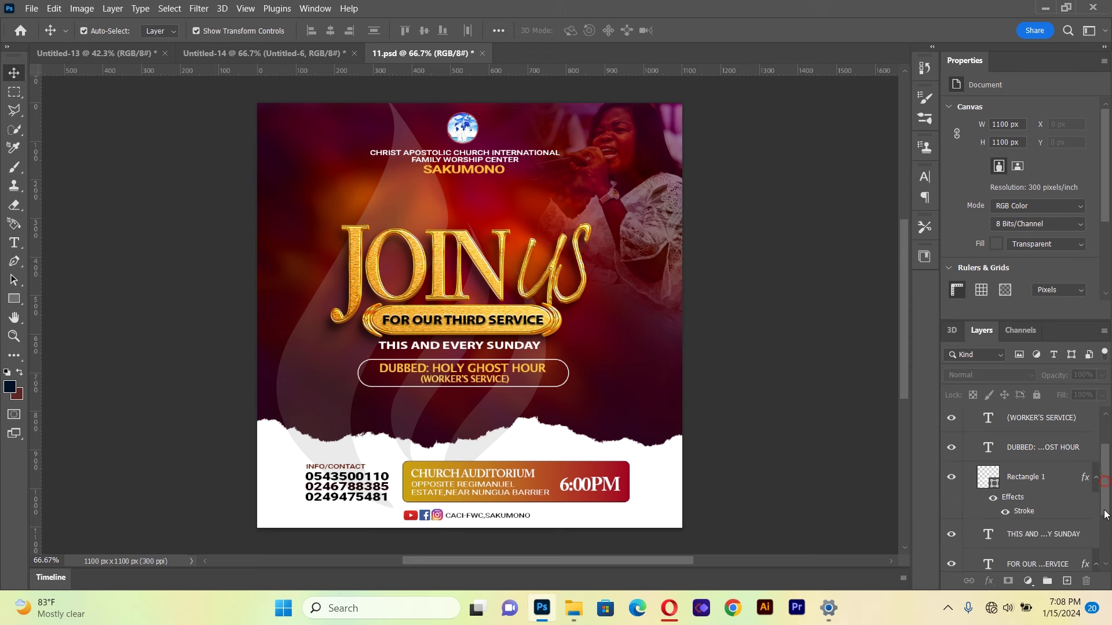
{"action": "left_click", "coordinate": [952, 528]}
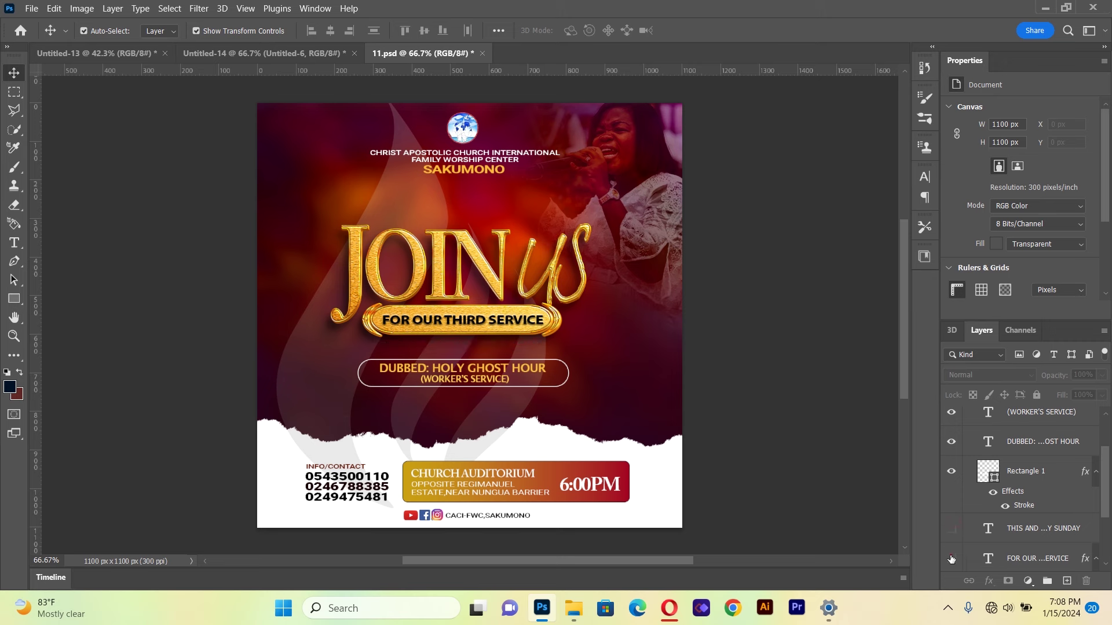
{"action": "left_click", "coordinate": [951, 558]}
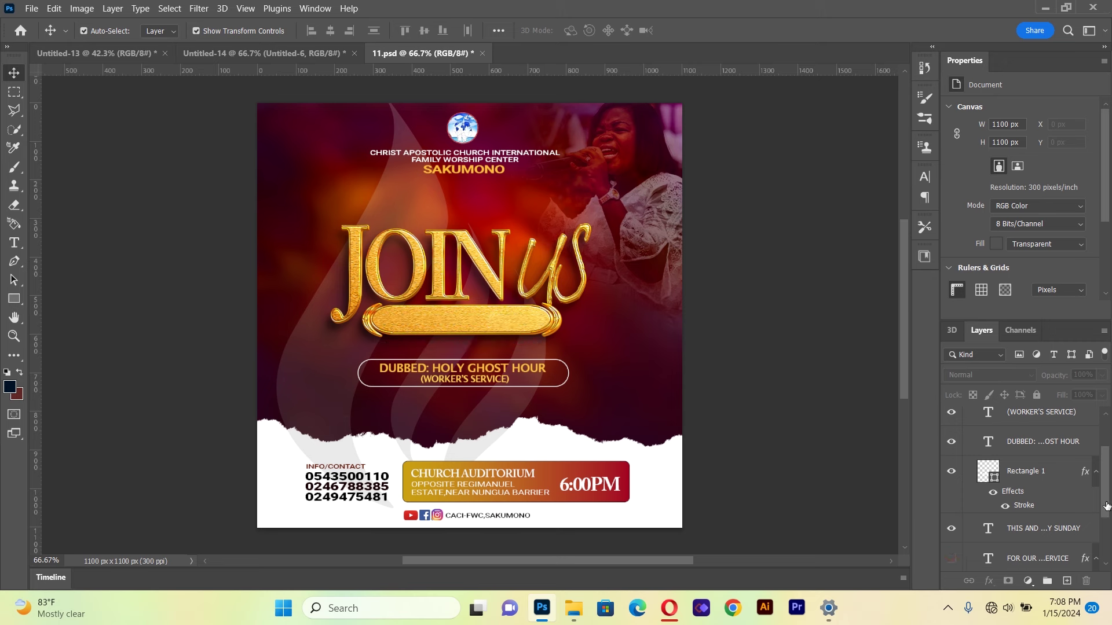
{"action": "left_click_drag", "start_coordinate": [1106, 487], "coordinate": [1107, 505]}
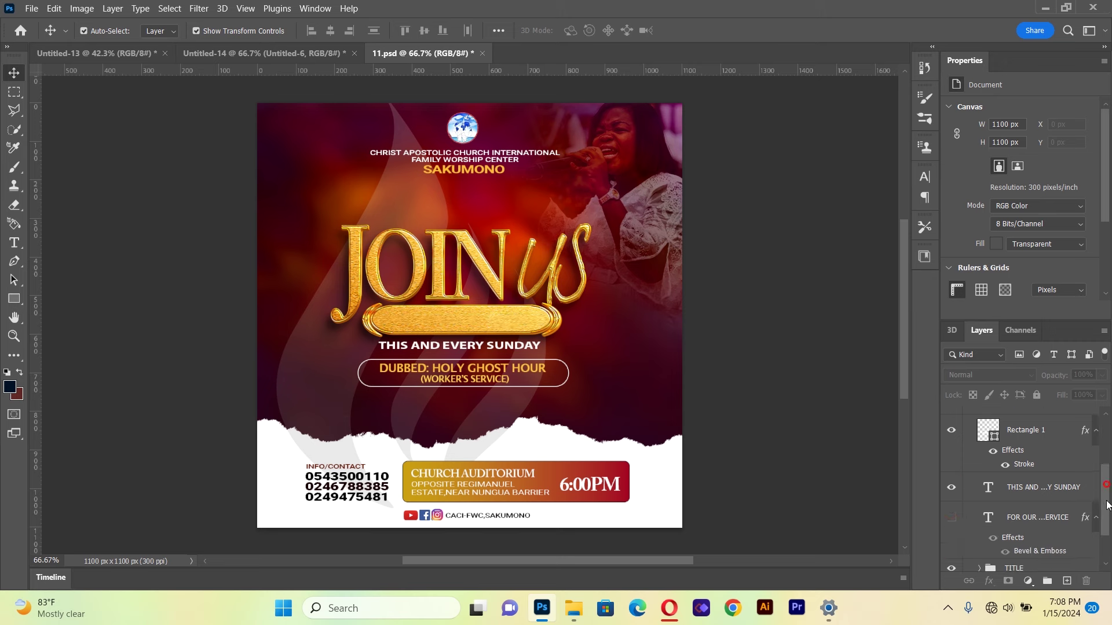
{"action": "left_click", "coordinate": [949, 516]}
{"action": "left_click_drag", "start_coordinate": [1106, 512], "coordinate": [1107, 472]}
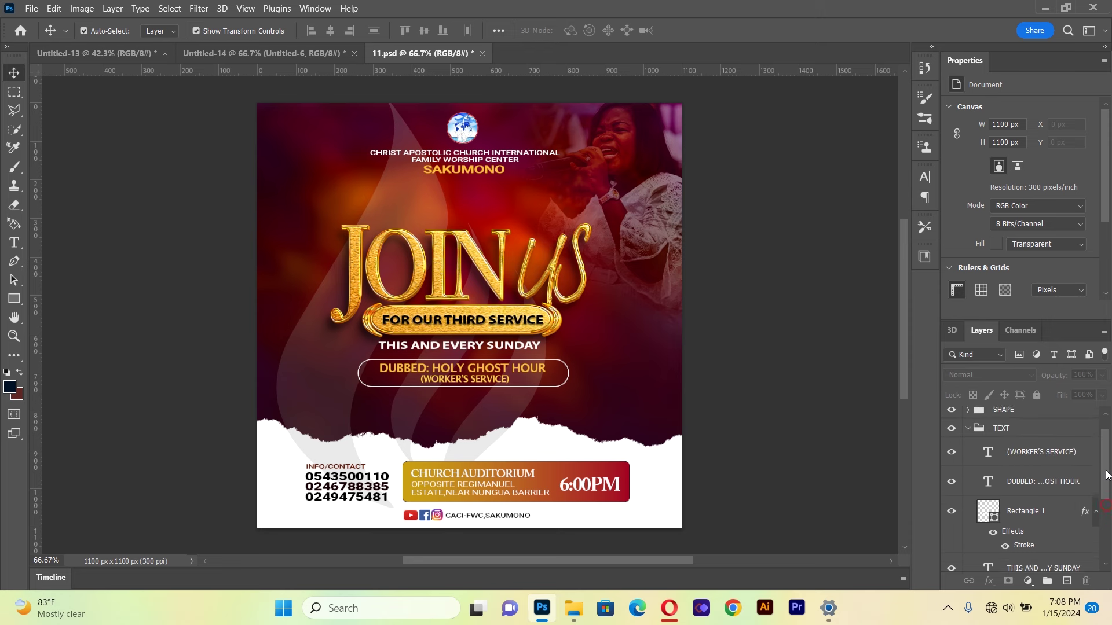
{"action": "left_click", "coordinate": [967, 437]}
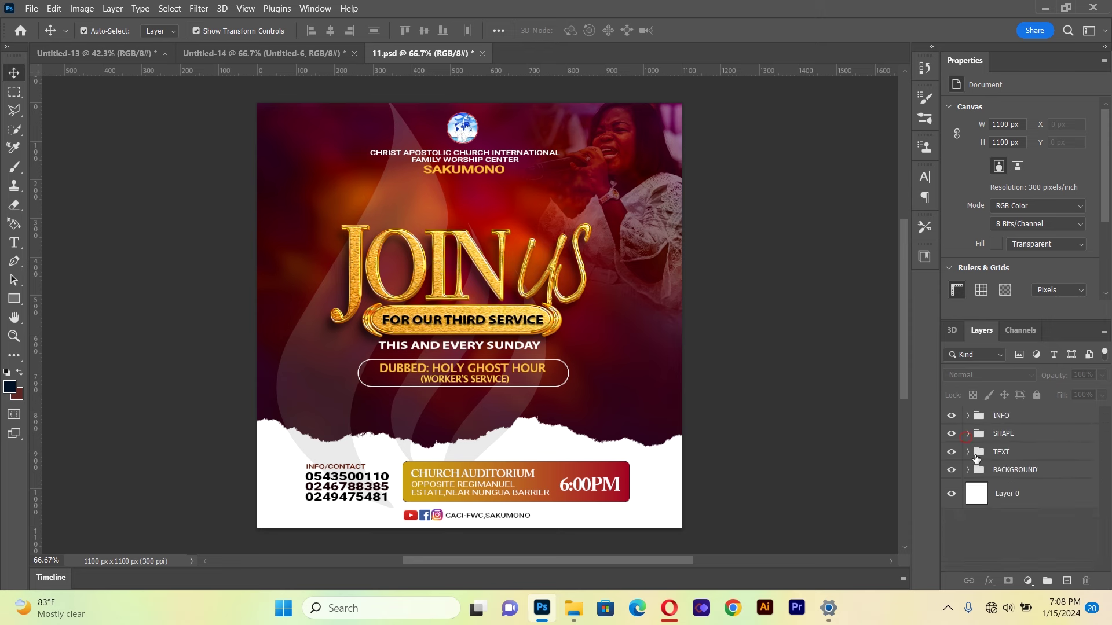
{"action": "left_click", "coordinate": [976, 458]}
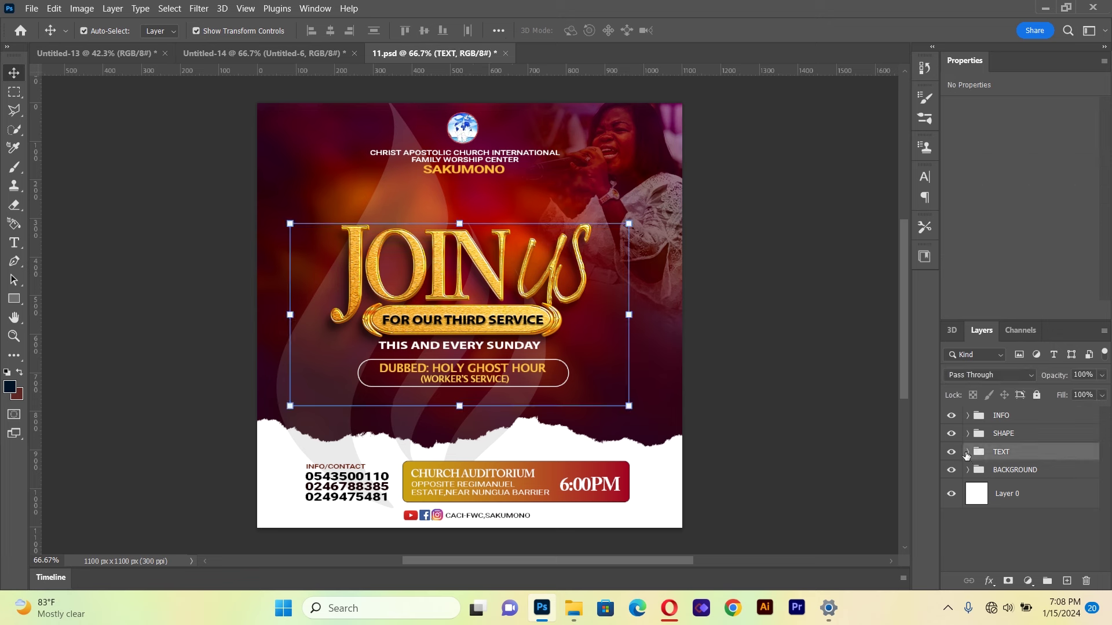
Step: Expand the TEXT and TITLE groups and toggle the gold banner behind the subtitle
{"action": "left_click", "coordinate": [967, 452]}
{"action": "left_click_drag", "start_coordinate": [1107, 476], "coordinate": [1098, 561]}
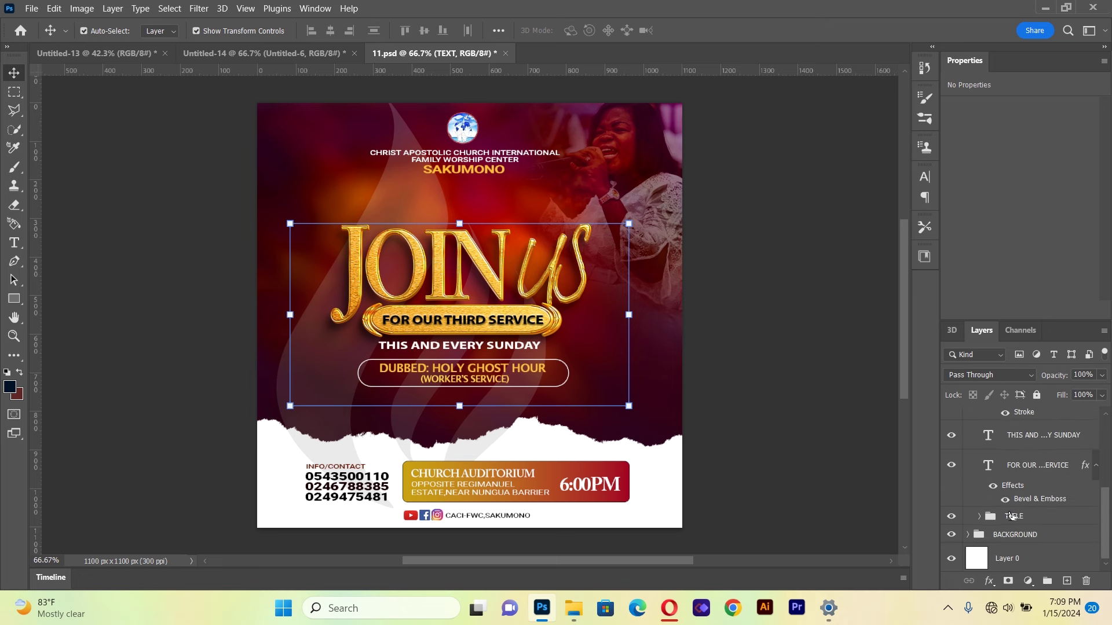
{"action": "left_click", "coordinate": [979, 516]}
{"action": "left_click", "coordinate": [979, 516]}
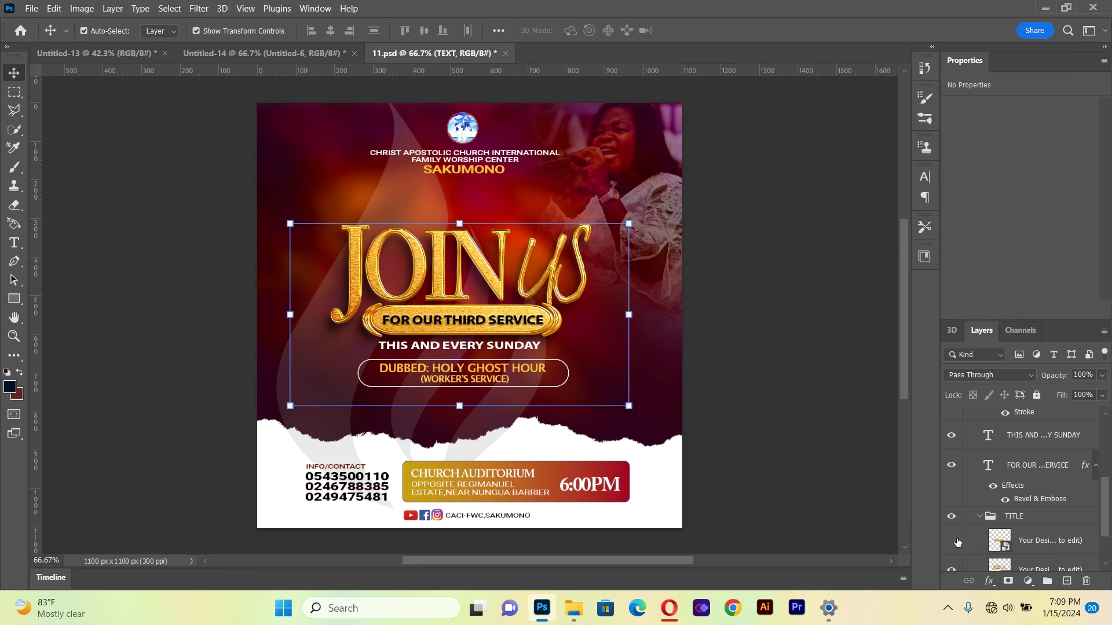
{"action": "left_click", "coordinate": [957, 542]}
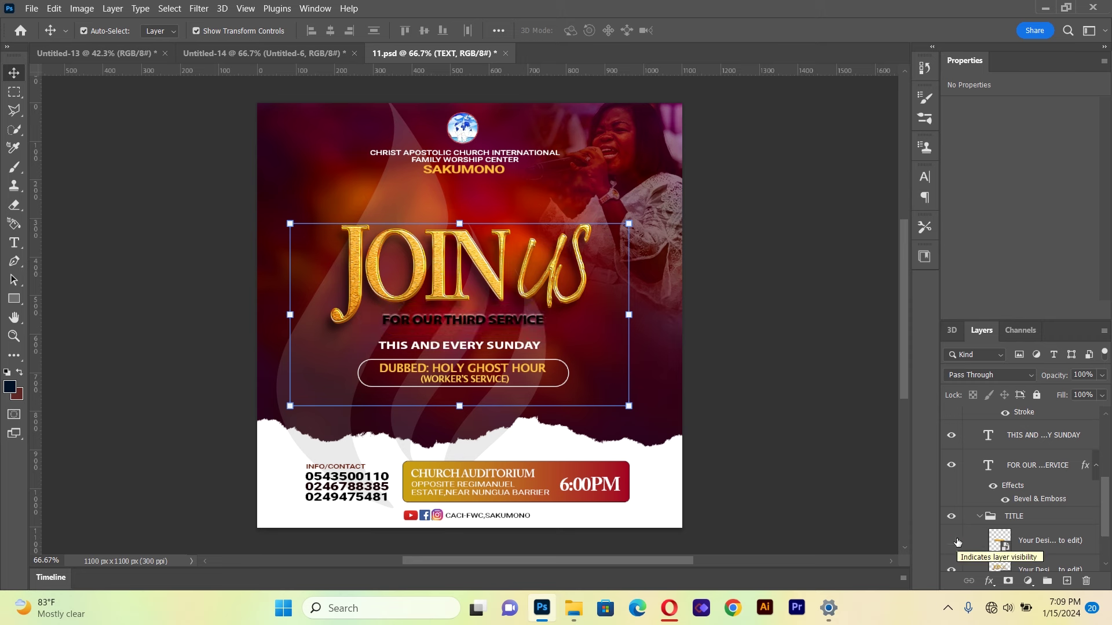
{"action": "left_click", "coordinate": [957, 542]}
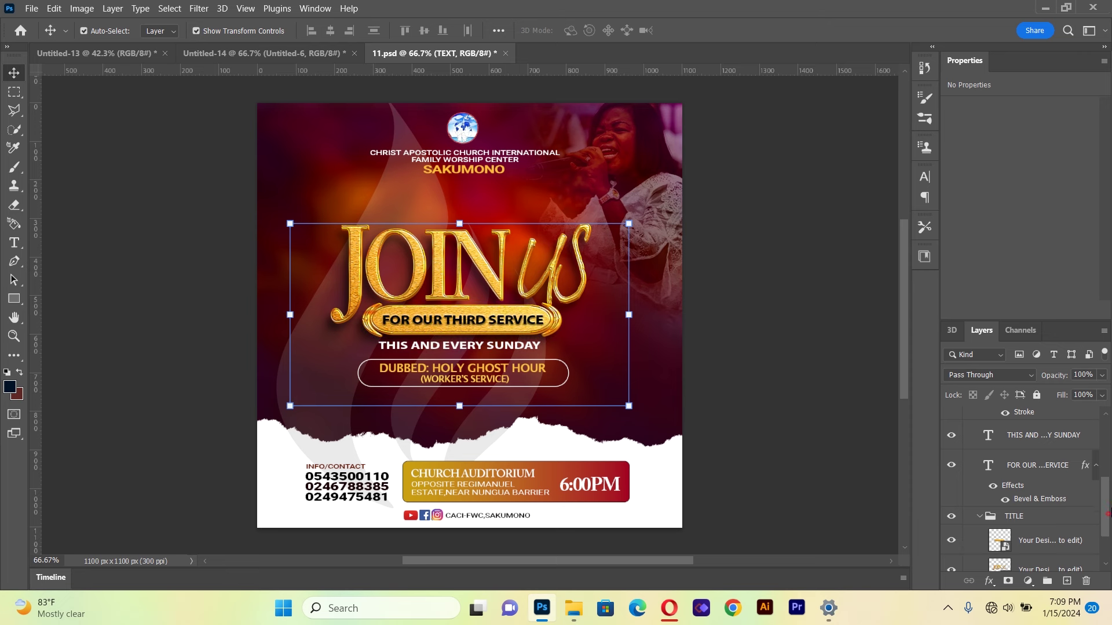
Step: Toggle the JOIN us title, collapse TITLE, then hide and restore the BACKGROUND group
{"action": "scroll", "coordinate": [985, 510], "scroll_direction": "down", "scroll_amount": 2}
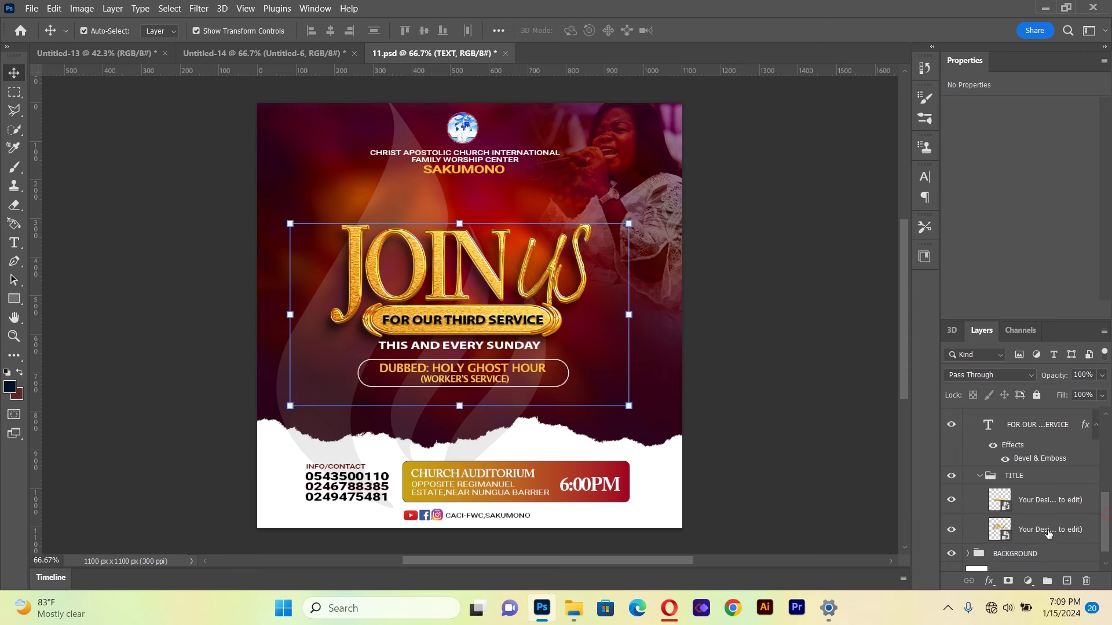
{"action": "left_click", "coordinate": [950, 530]}
{"action": "left_click_drag", "start_coordinate": [1109, 526], "coordinate": [1108, 535]}
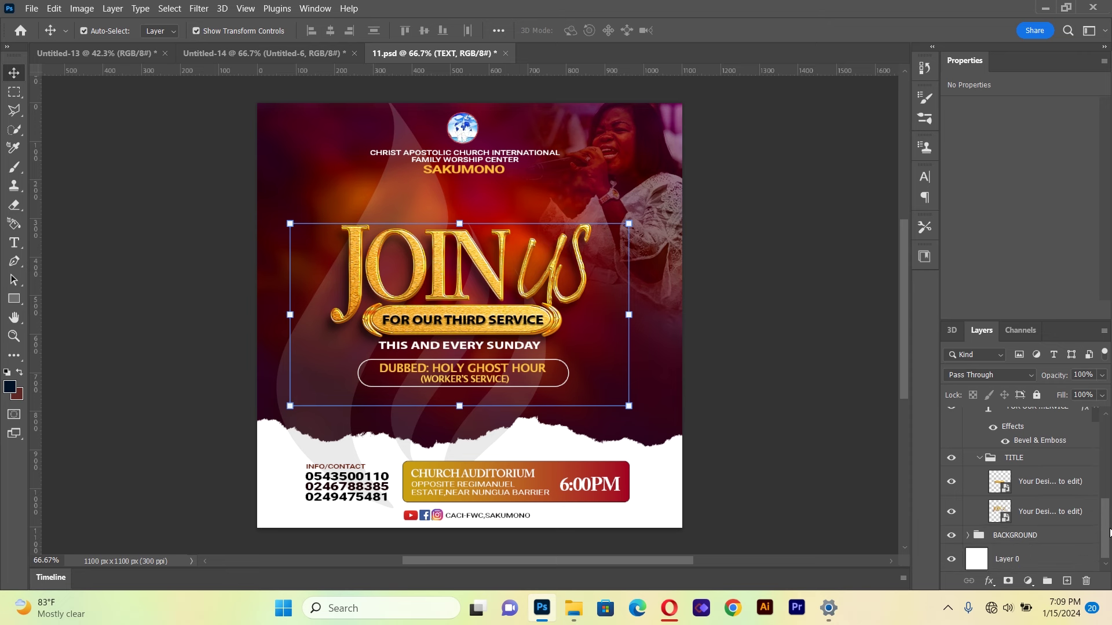
{"action": "left_click_drag", "start_coordinate": [1109, 536], "coordinate": [1110, 521]}
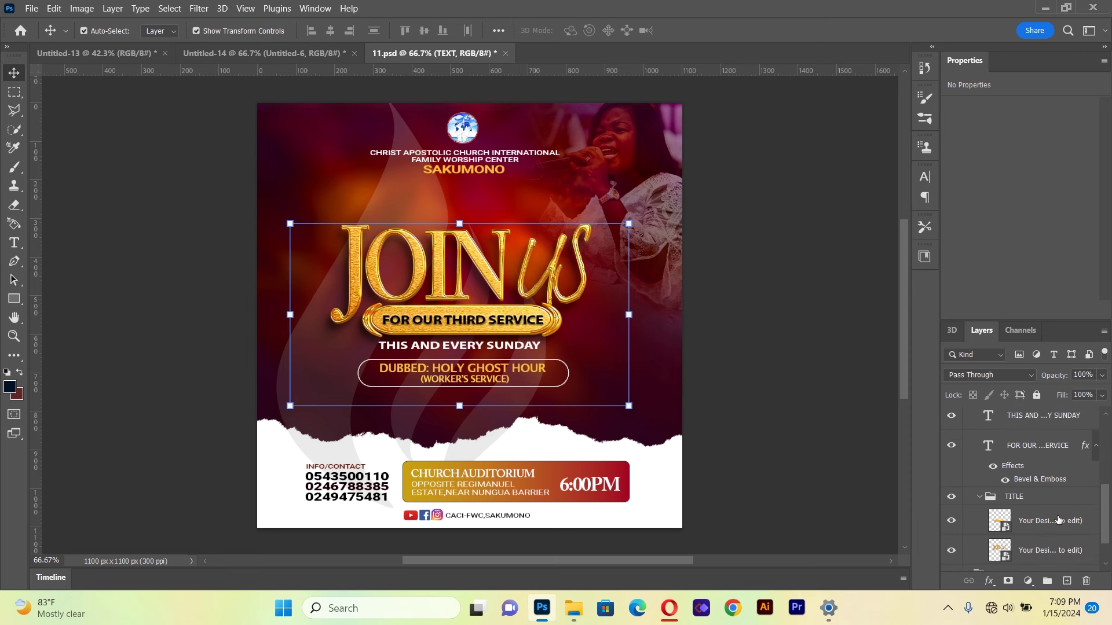
{"action": "left_click", "coordinate": [981, 496]}
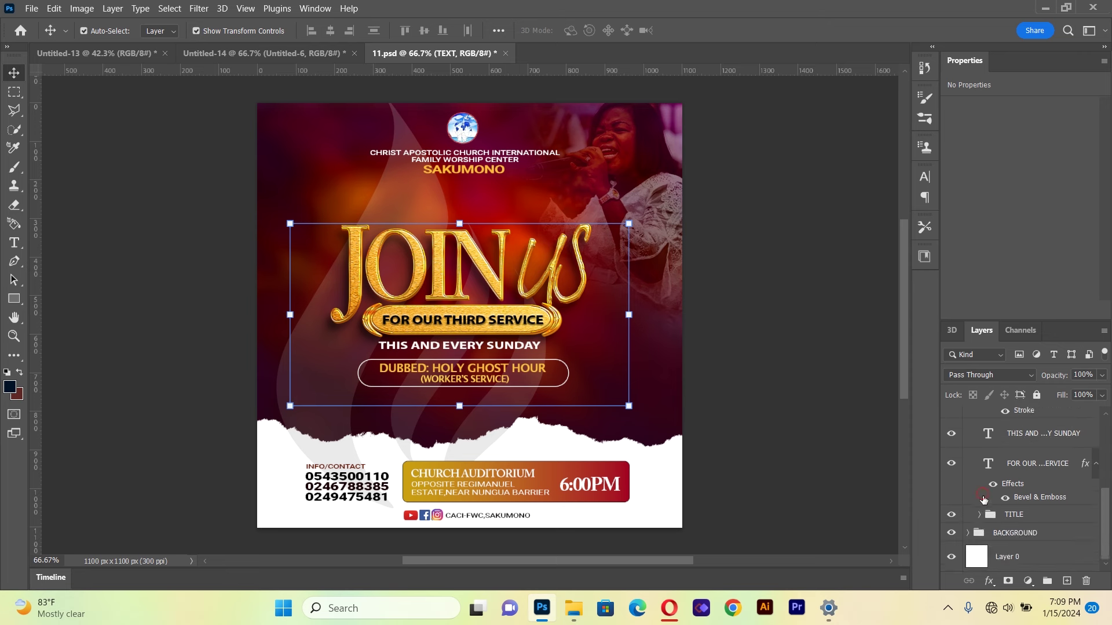
{"action": "left_click", "coordinate": [952, 533]}
{"action": "left_click", "coordinate": [952, 533]}
{"action": "mouse_move", "coordinate": [1105, 469]}
{"action": "left_mouse_down"}
{"action": "mouse_move", "coordinate": [1108, 518]}
{"action": "mouse_move", "coordinate": [1110, 474]}
{"action": "left_mouse_up"}
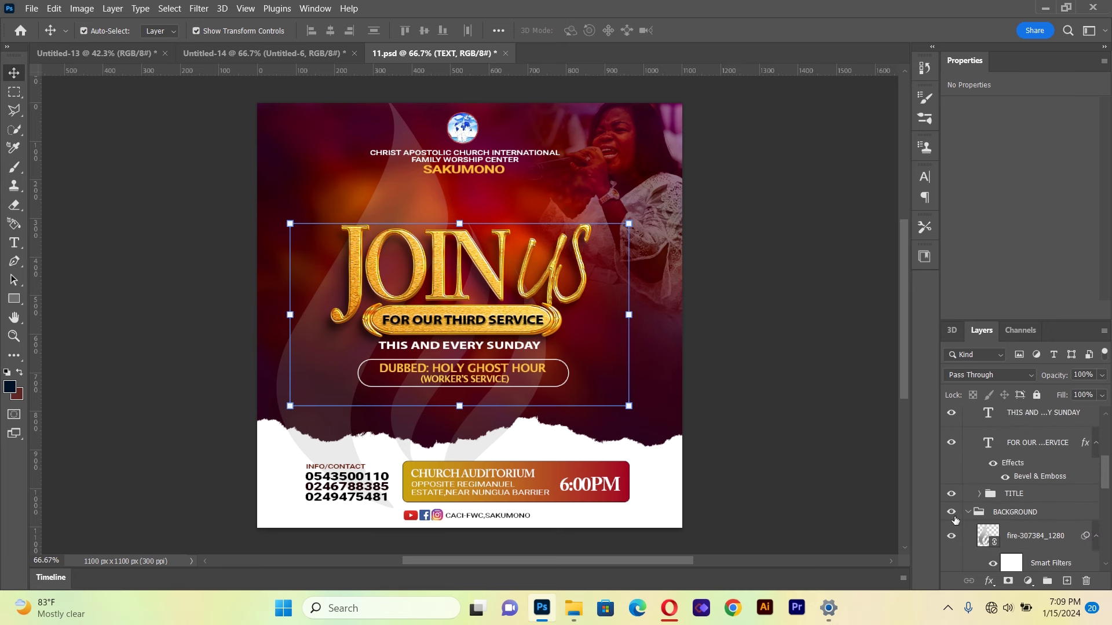
Step: Toggle the fire flames, the torn-paper Layer 1 and the Gradient Fill 1 glow
{"action": "left_click", "coordinate": [954, 537]}
{"action": "left_click", "coordinate": [953, 537]}
{"action": "left_click_drag", "start_coordinate": [1105, 463], "coordinate": [1106, 498]}
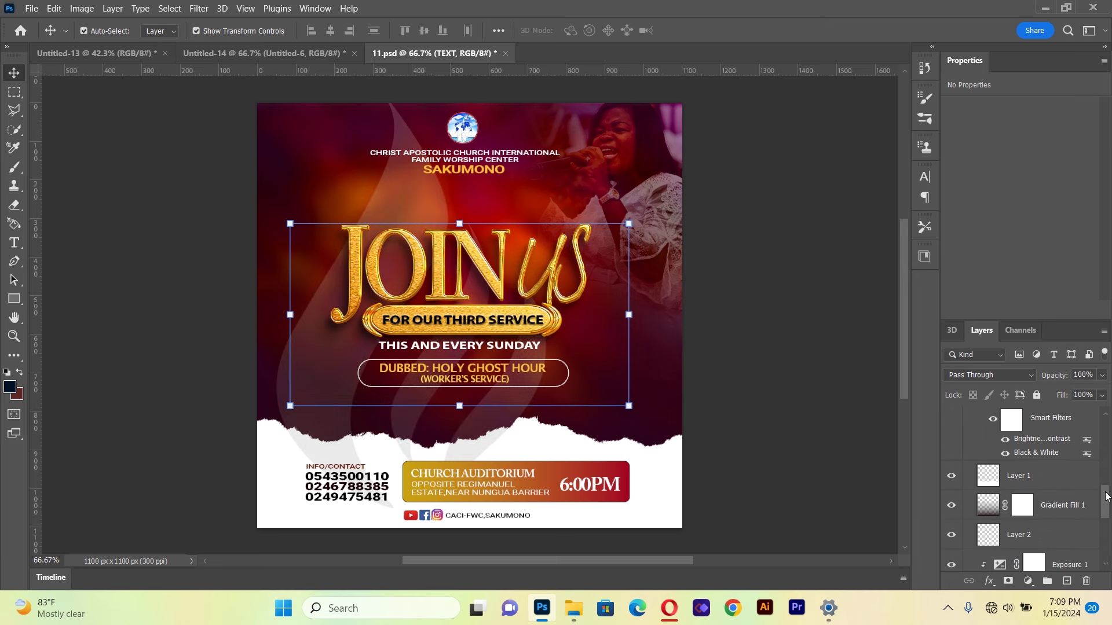
{"action": "left_click", "coordinate": [951, 477]}
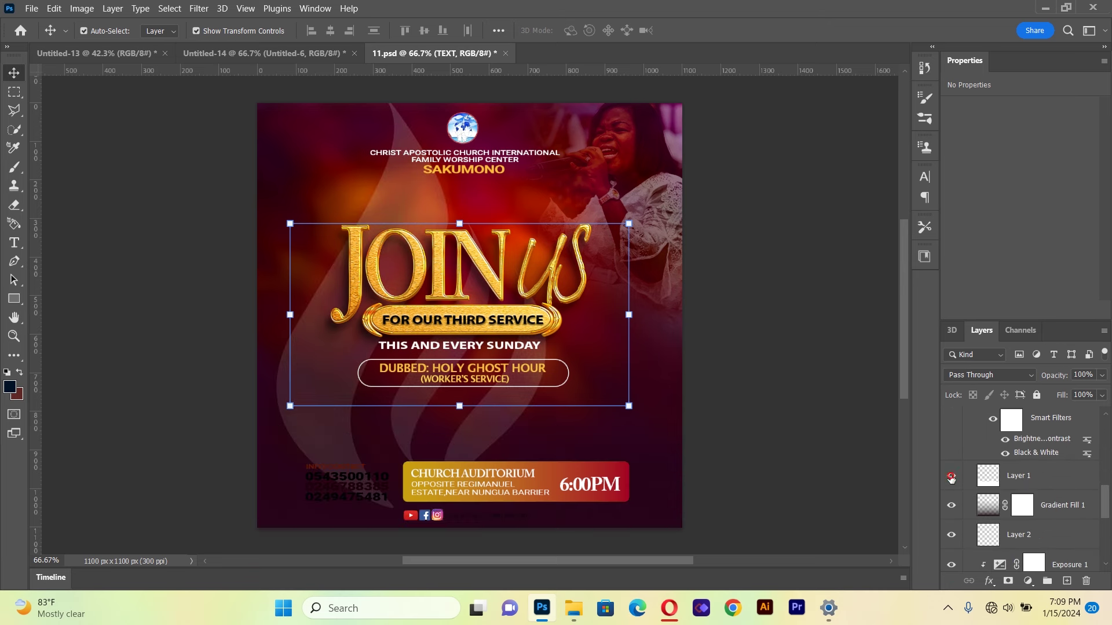
{"action": "left_click", "coordinate": [952, 476]}
{"action": "left_click", "coordinate": [951, 506]}
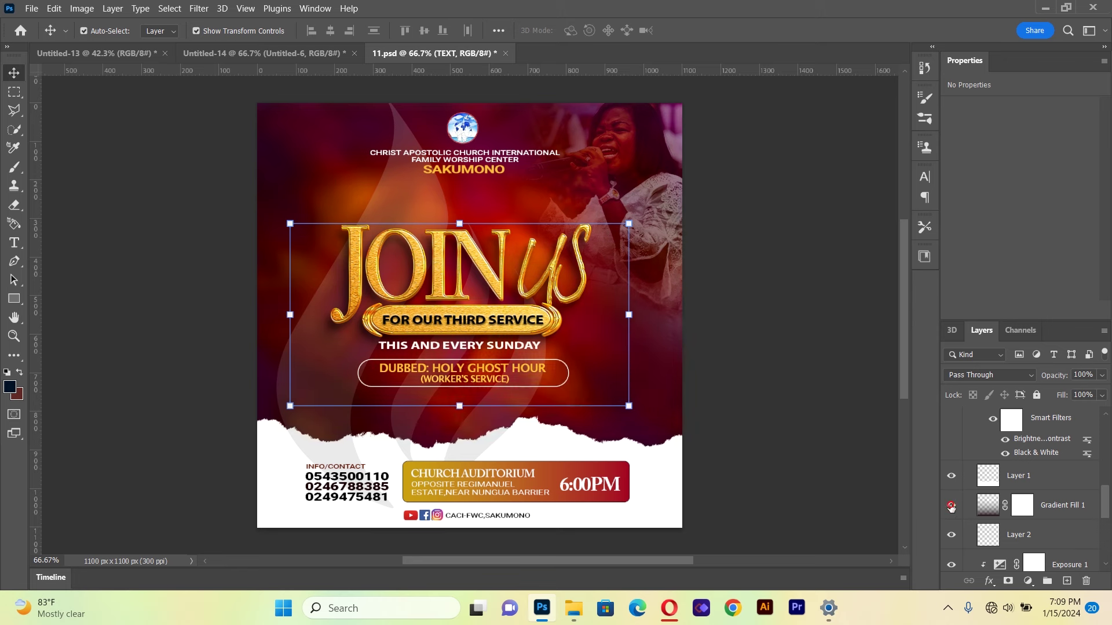
{"action": "left_click", "coordinate": [951, 505]}
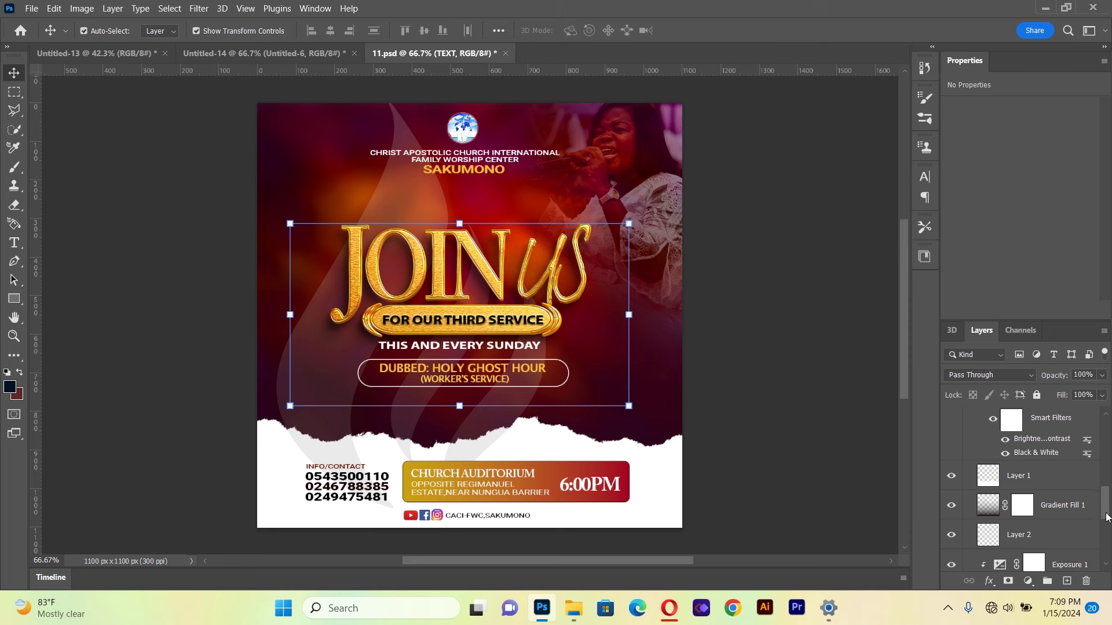
{"action": "left_click_drag", "start_coordinate": [1105, 509], "coordinate": [1101, 537]}
Step: Toggle the orange glow, the Hue/Saturation colour shift and the base photo layer
{"action": "left_click", "coordinate": [951, 474]}
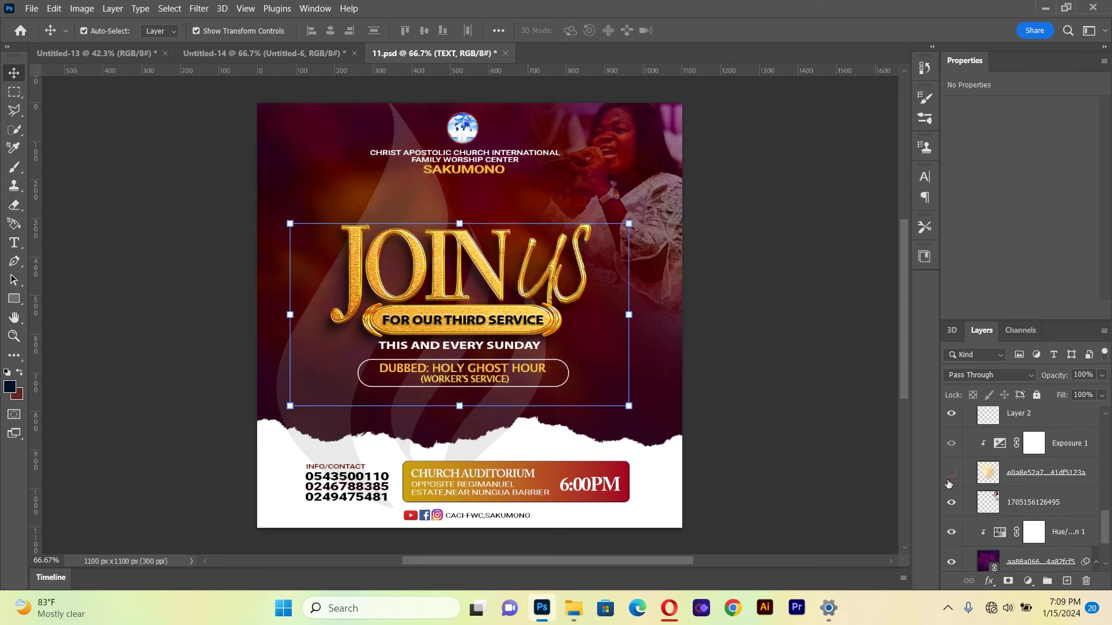
{"action": "left_click", "coordinate": [951, 533]}
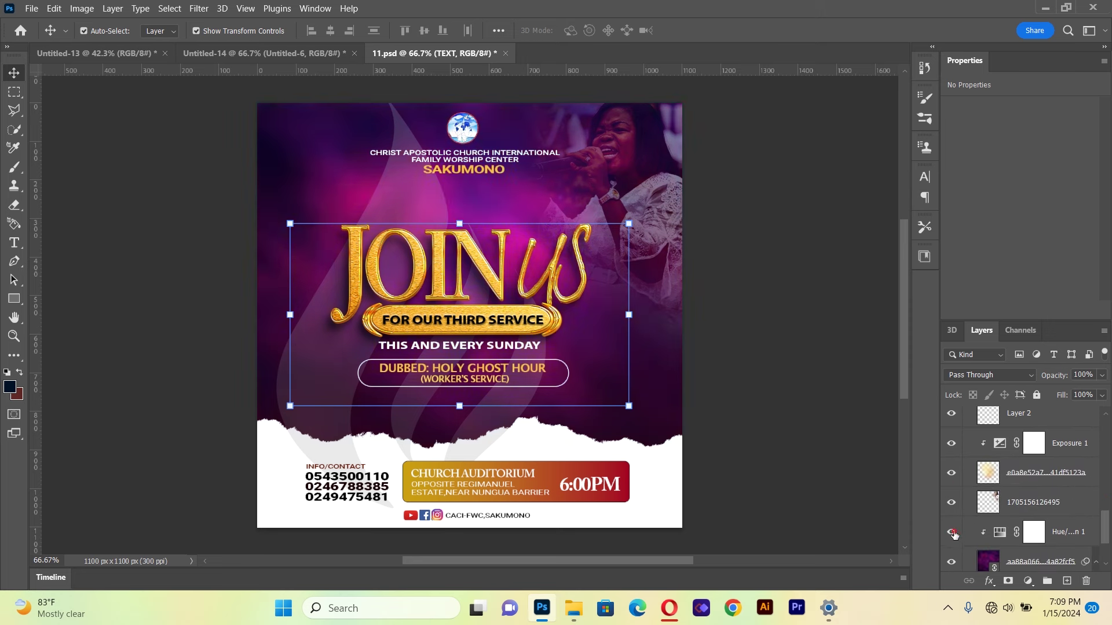
{"action": "left_click", "coordinate": [953, 532]}
{"action": "left_click", "coordinate": [952, 562]}
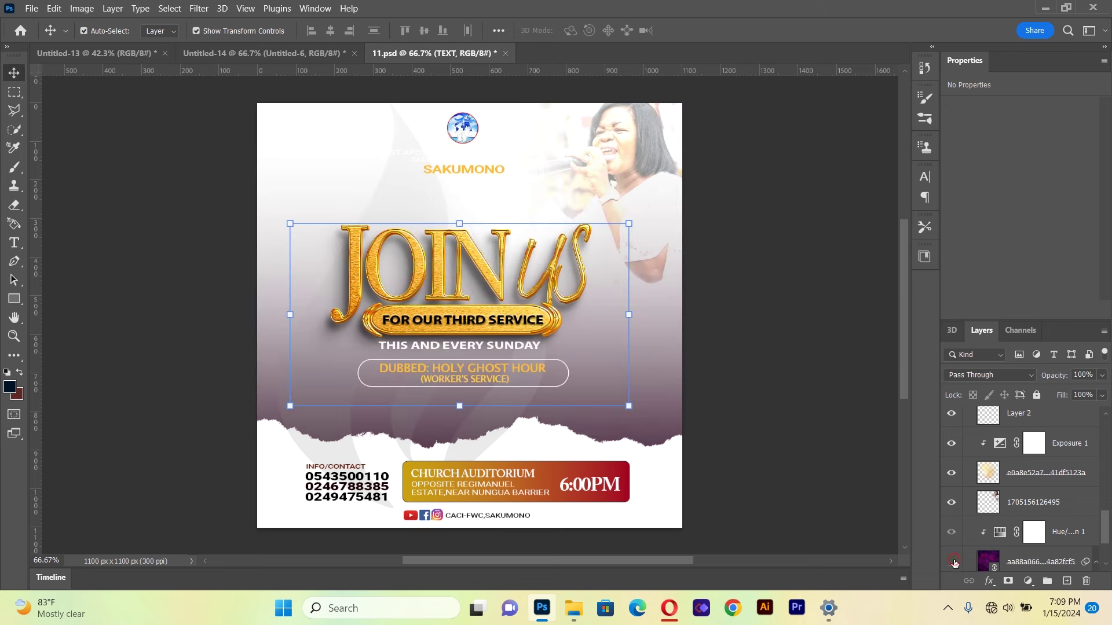
{"action": "left_click", "coordinate": [951, 562]}
{"action": "mouse_move", "coordinate": [1104, 533]}
{"action": "left_mouse_down"}
{"action": "mouse_move", "coordinate": [1106, 557]}
{"action": "mouse_move", "coordinate": [1063, 494]}
{"action": "left_mouse_up"}
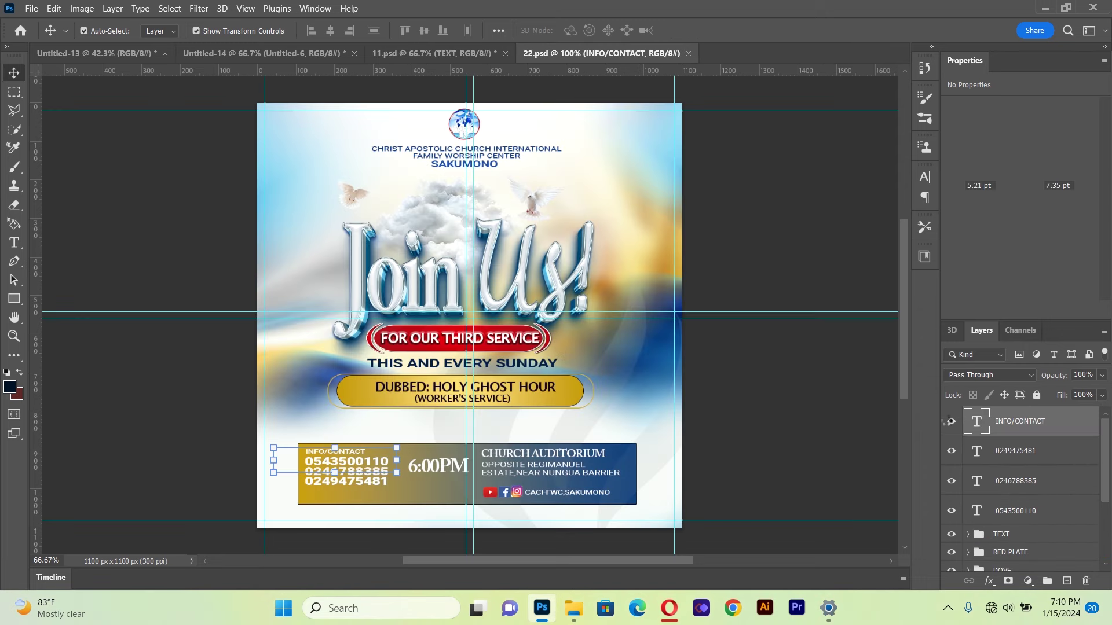
Step: On 22.psd, hide and restore the INFO/CONTACT label and the phone number lines
{"action": "left_click", "coordinate": [948, 424]}
{"action": "left_click", "coordinate": [947, 423]}
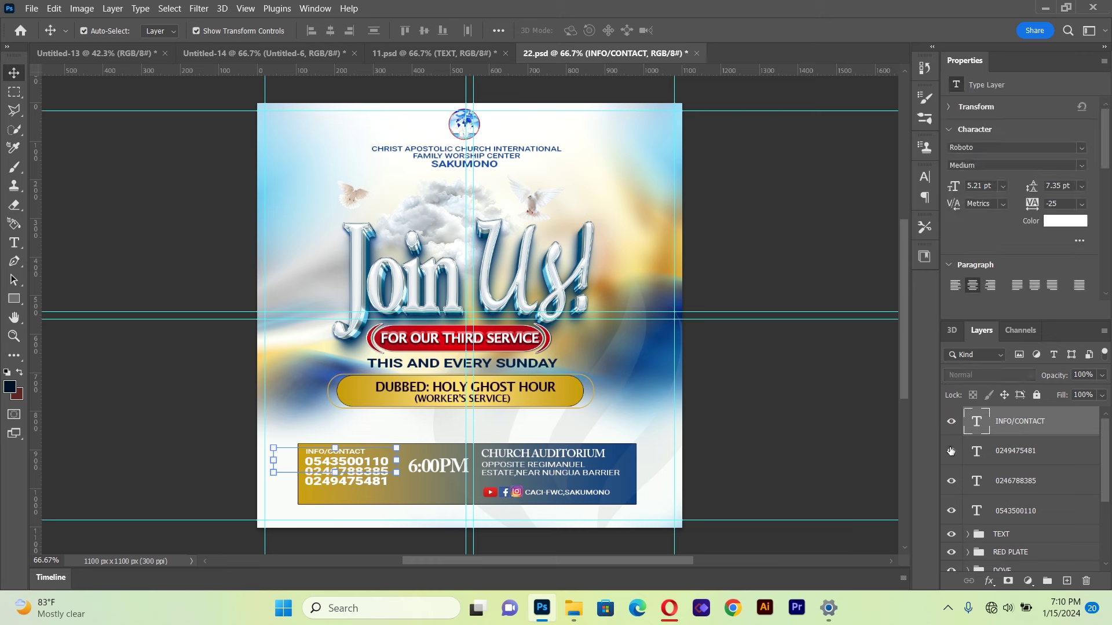
{"action": "left_click", "coordinate": [950, 451]}
{"action": "left_click", "coordinate": [951, 483]}
{"action": "left_click", "coordinate": [952, 482]}
{"action": "left_click", "coordinate": [953, 512]}
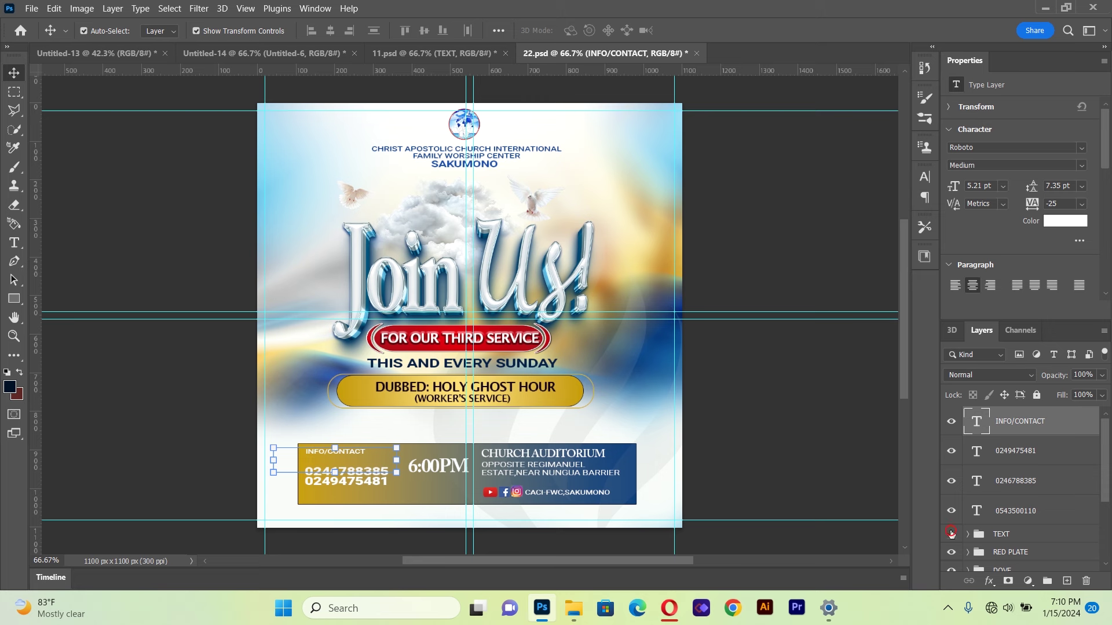
Step: Hide the TEXT group's wording on the flyer, then show it again
{"action": "left_click", "coordinate": [950, 534]}
{"action": "left_click", "coordinate": [708, 442]}
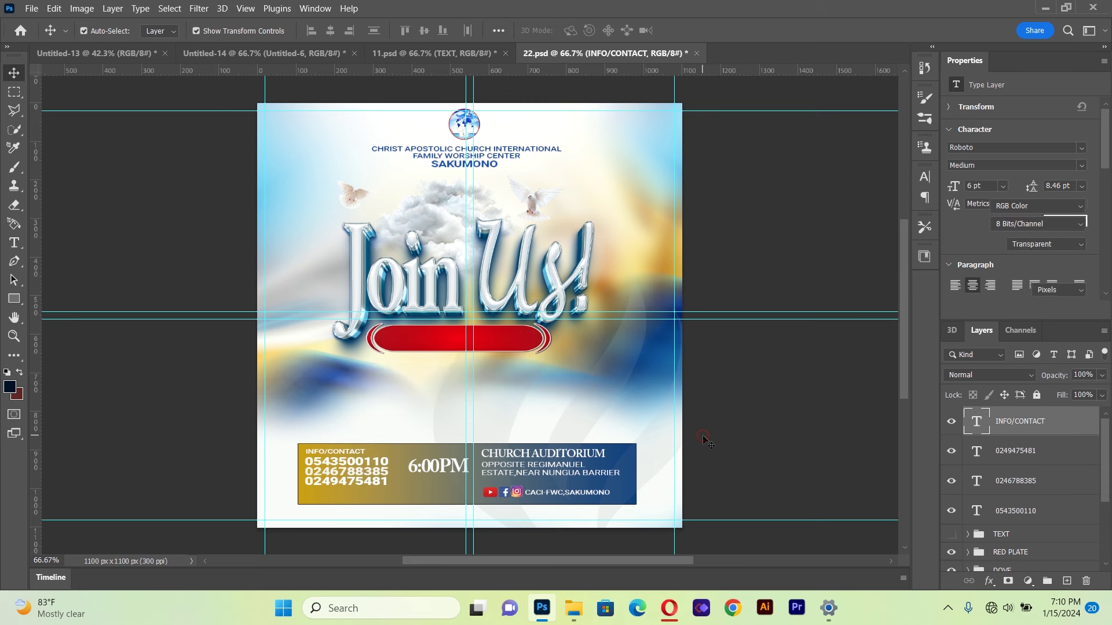
{"action": "left_click", "coordinate": [951, 534]}
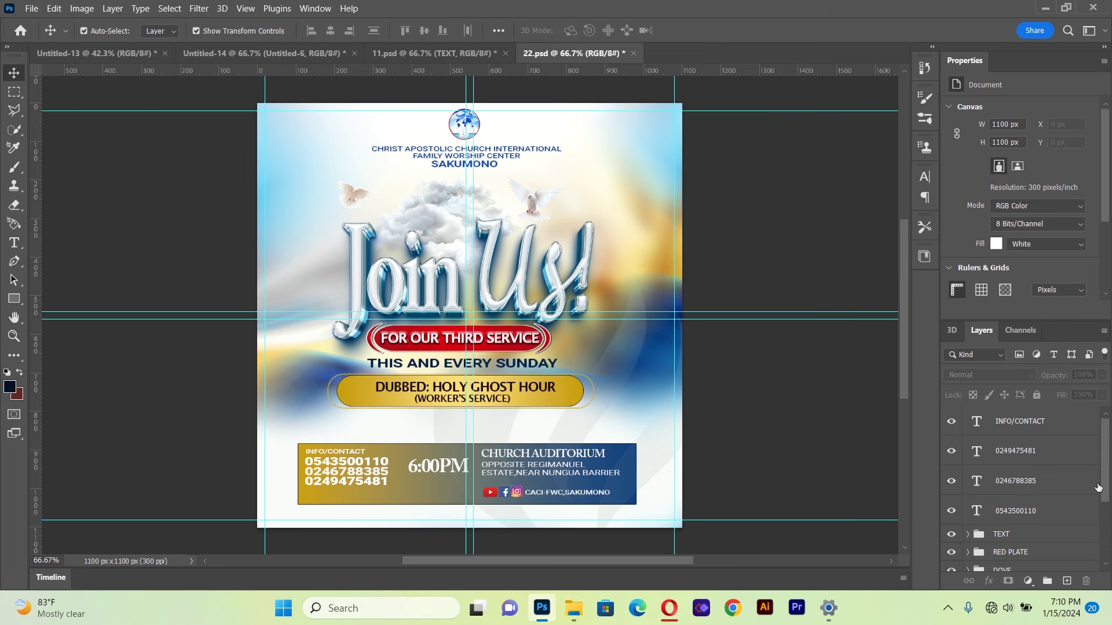
{"action": "left_click_drag", "start_coordinate": [1104, 480], "coordinate": [1106, 507]}
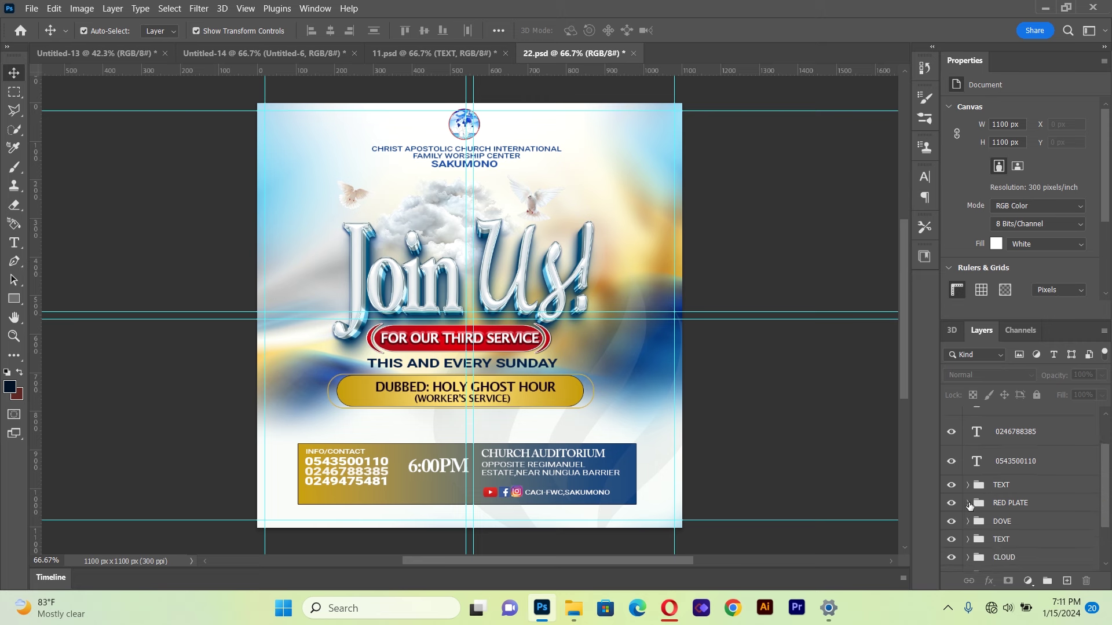
{"action": "left_click", "coordinate": [968, 503]}
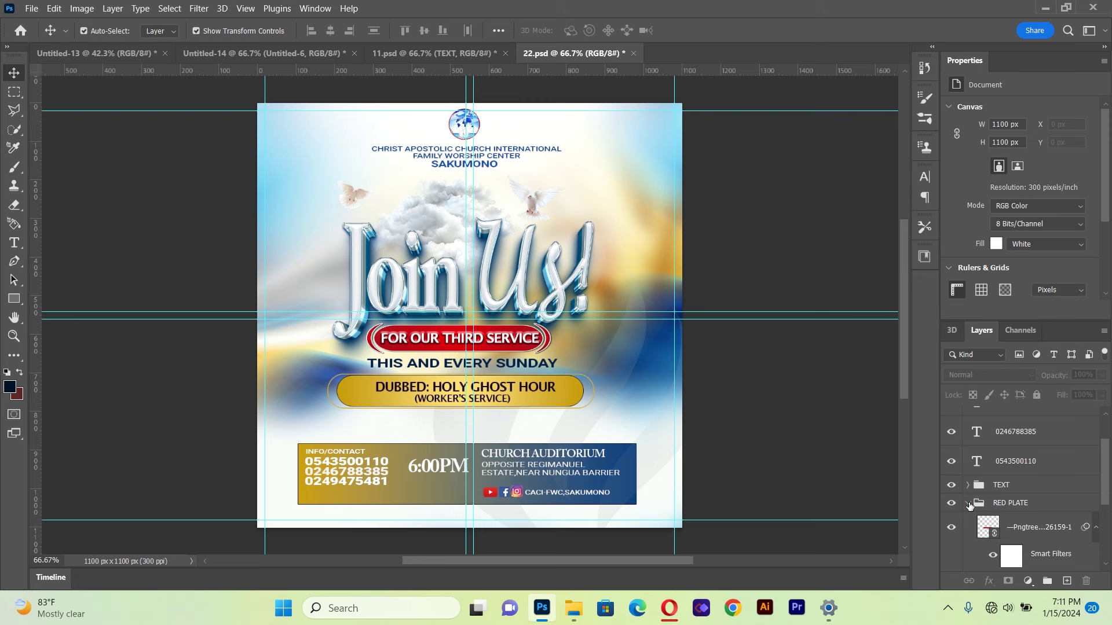
{"action": "left_click", "coordinate": [950, 528]}
{"action": "left_click", "coordinate": [951, 529]}
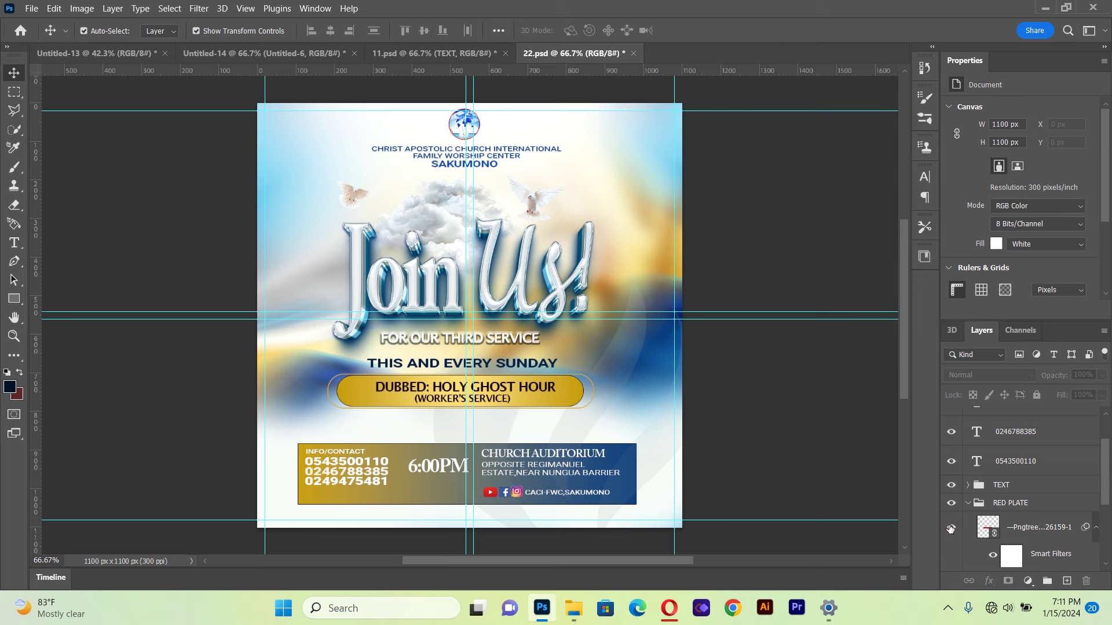
{"action": "left_click", "coordinate": [950, 529]}
{"action": "left_click", "coordinate": [968, 503]}
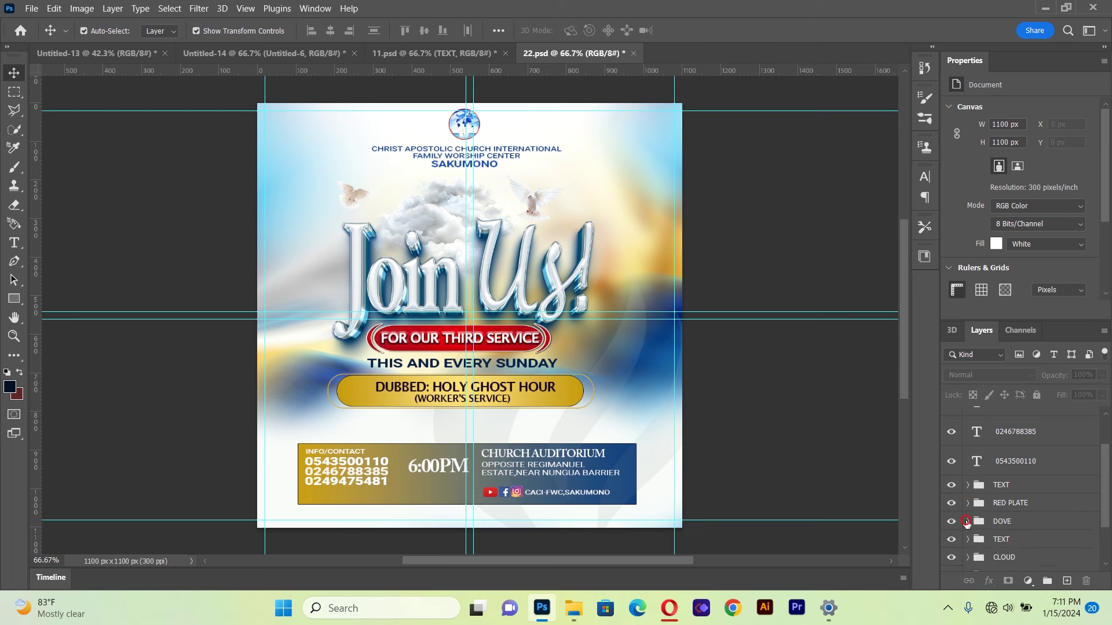
{"action": "left_click", "coordinate": [967, 523]}
{"action": "left_click_drag", "start_coordinate": [1107, 481], "coordinate": [1107, 504]}
{"action": "left_click", "coordinate": [946, 475]}
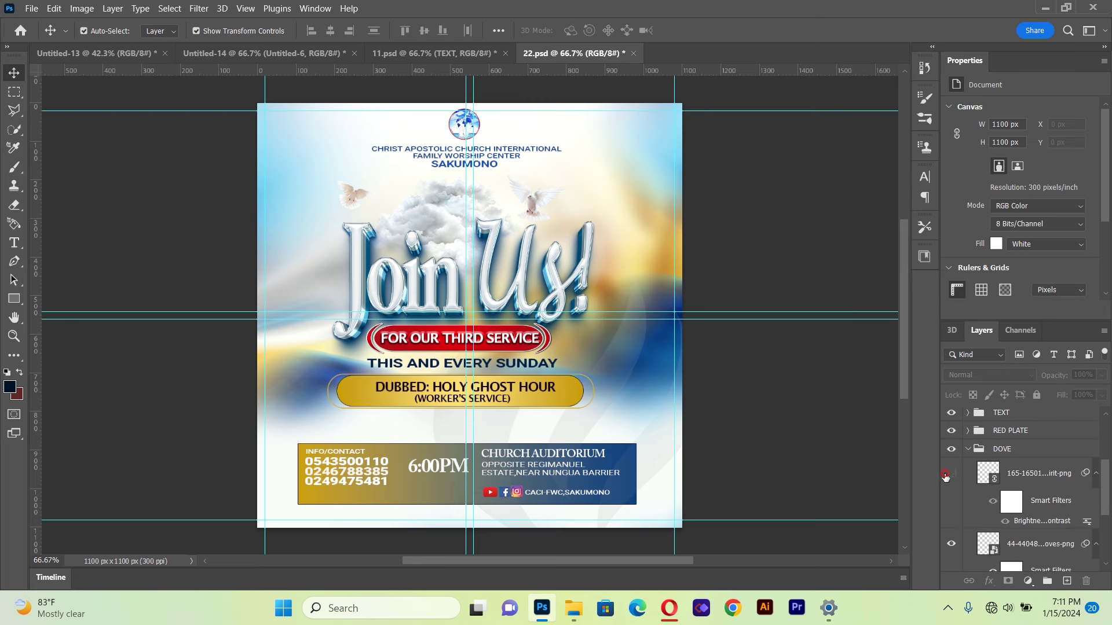
{"action": "left_click", "coordinate": [952, 543]}
{"action": "left_click", "coordinate": [952, 543]}
{"action": "left_click", "coordinate": [951, 473]}
{"action": "left_click", "coordinate": [964, 449]}
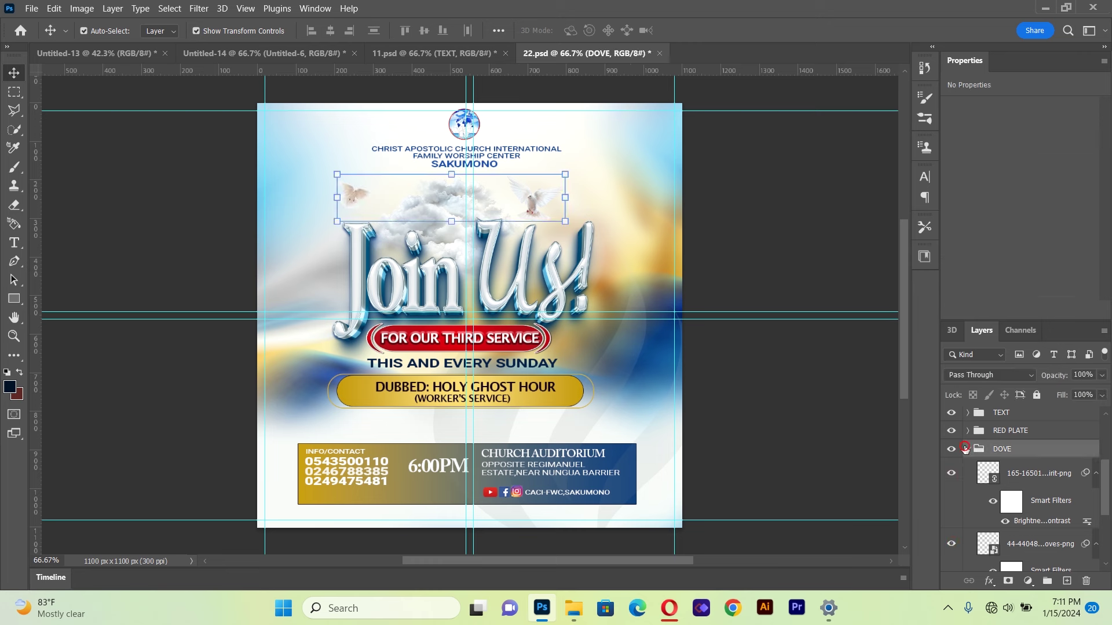
{"action": "left_click", "coordinate": [967, 450]}
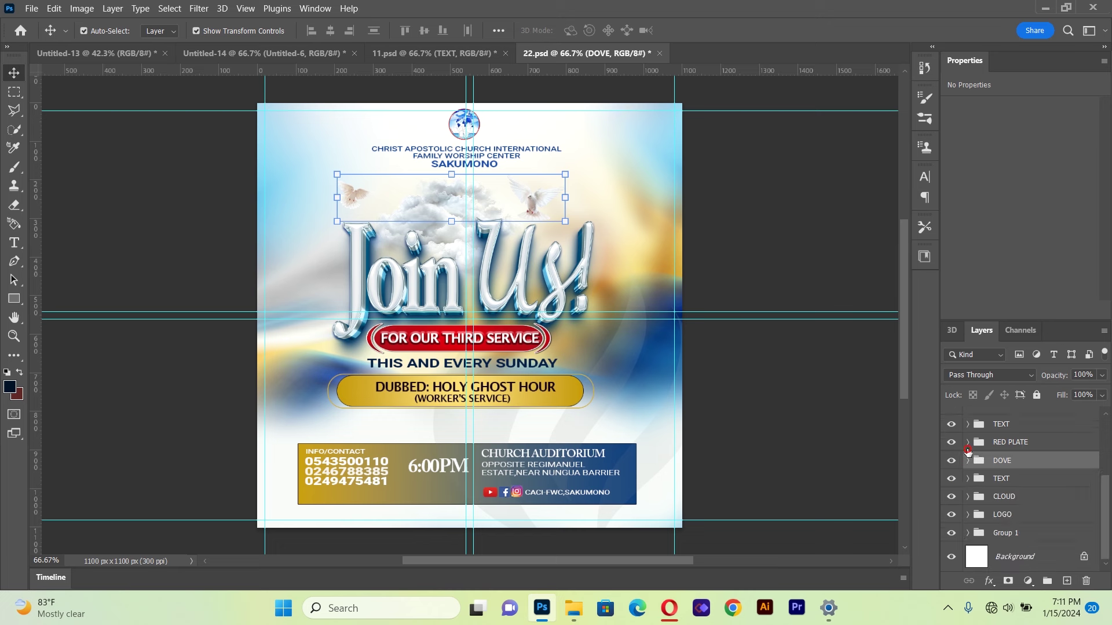
{"action": "left_click", "coordinate": [952, 480]}
{"action": "left_click", "coordinate": [952, 479]}
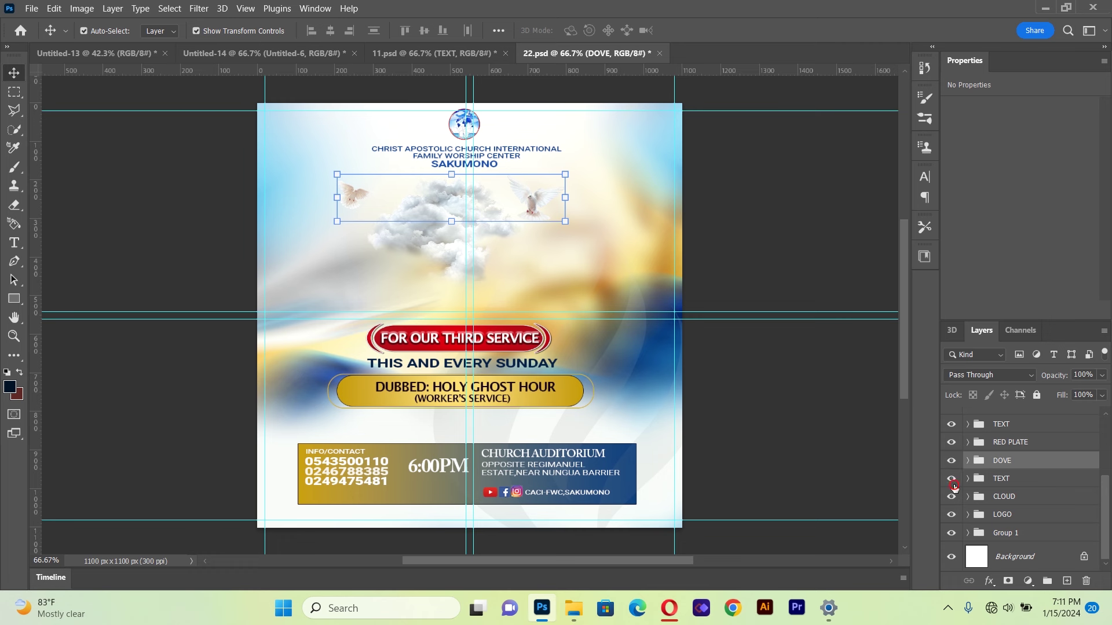
{"action": "left_click", "coordinate": [953, 498]}
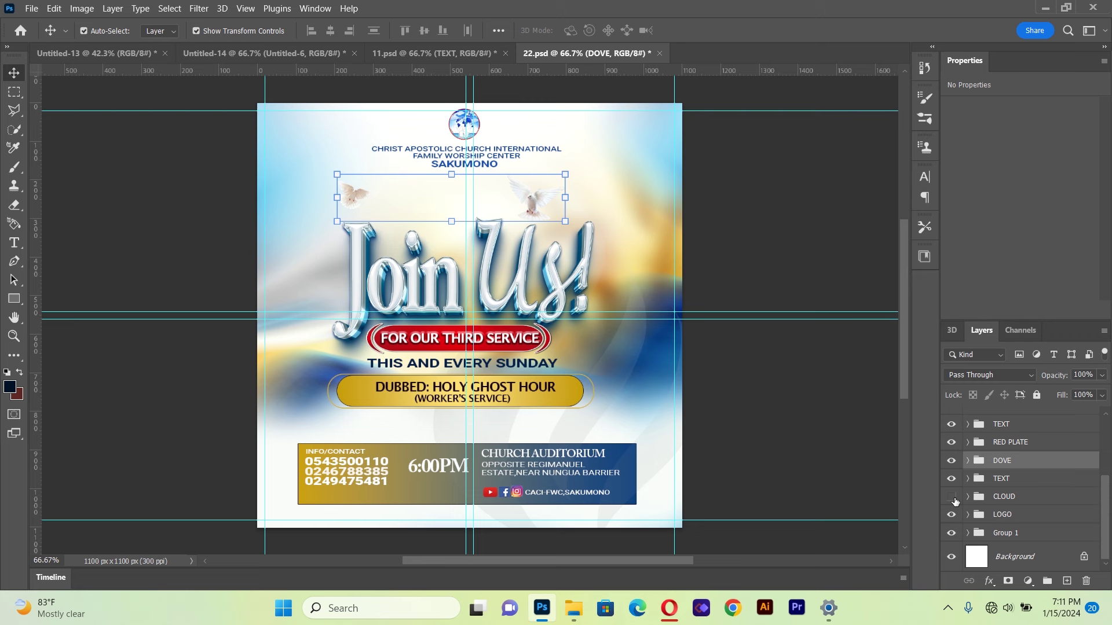
{"action": "left_click", "coordinate": [951, 497]}
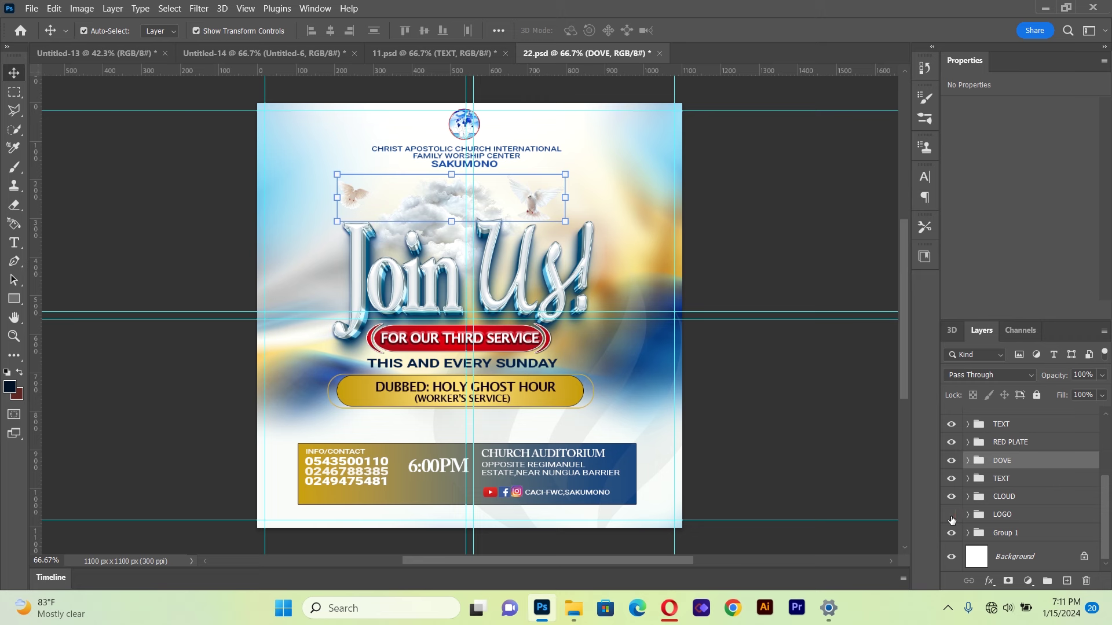
{"action": "left_click", "coordinate": [951, 515]}
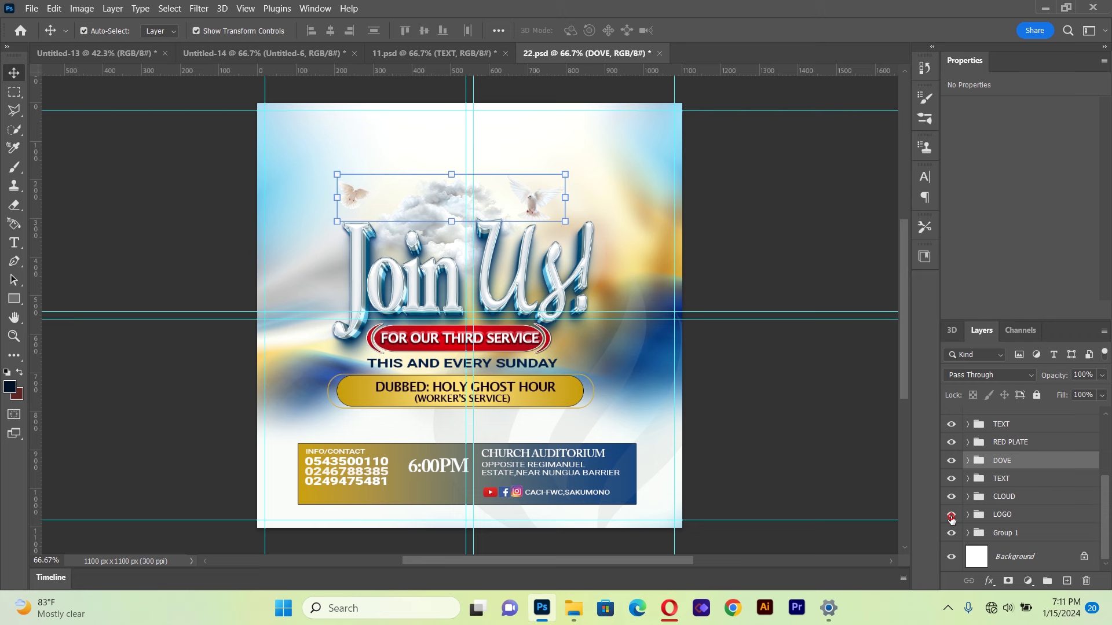
{"action": "left_click", "coordinate": [952, 515]}
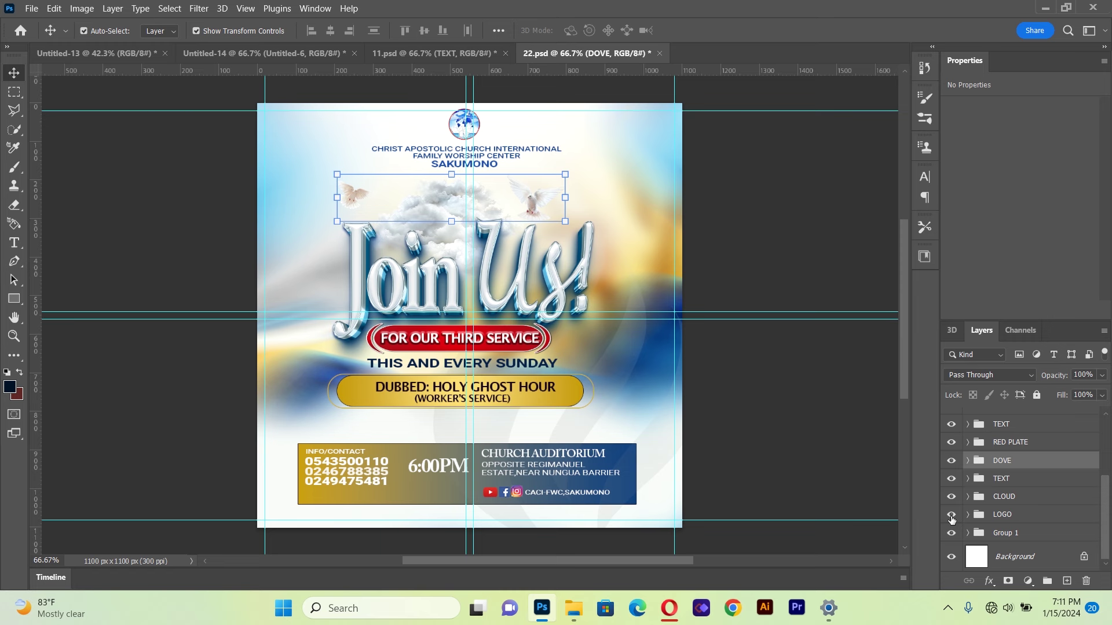
{"action": "left_click", "coordinate": [950, 533]}
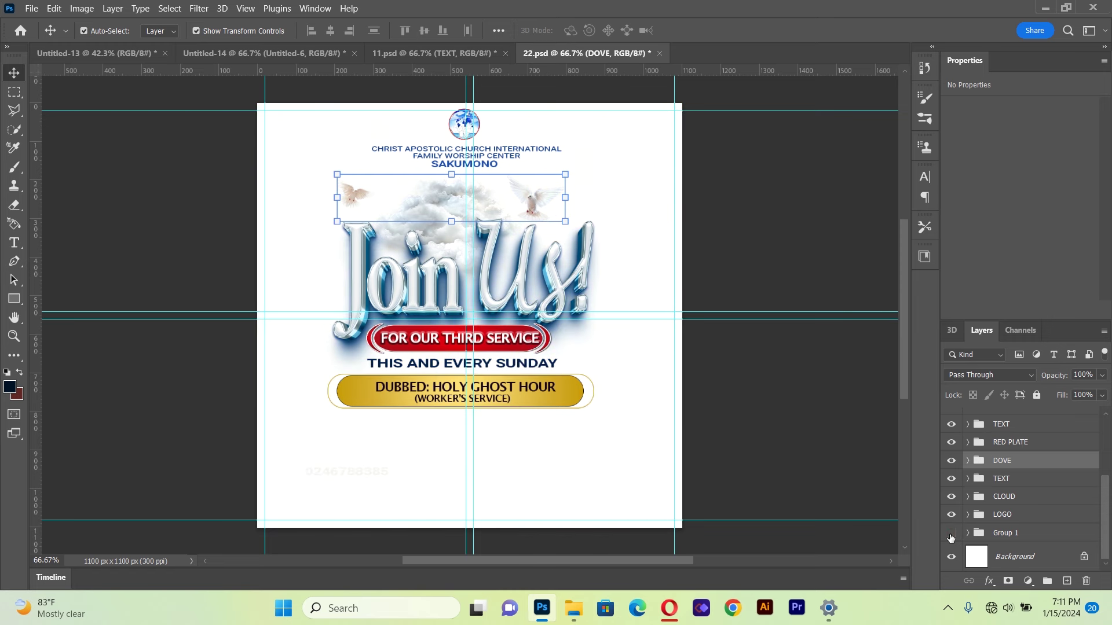
{"action": "left_click", "coordinate": [951, 533]}
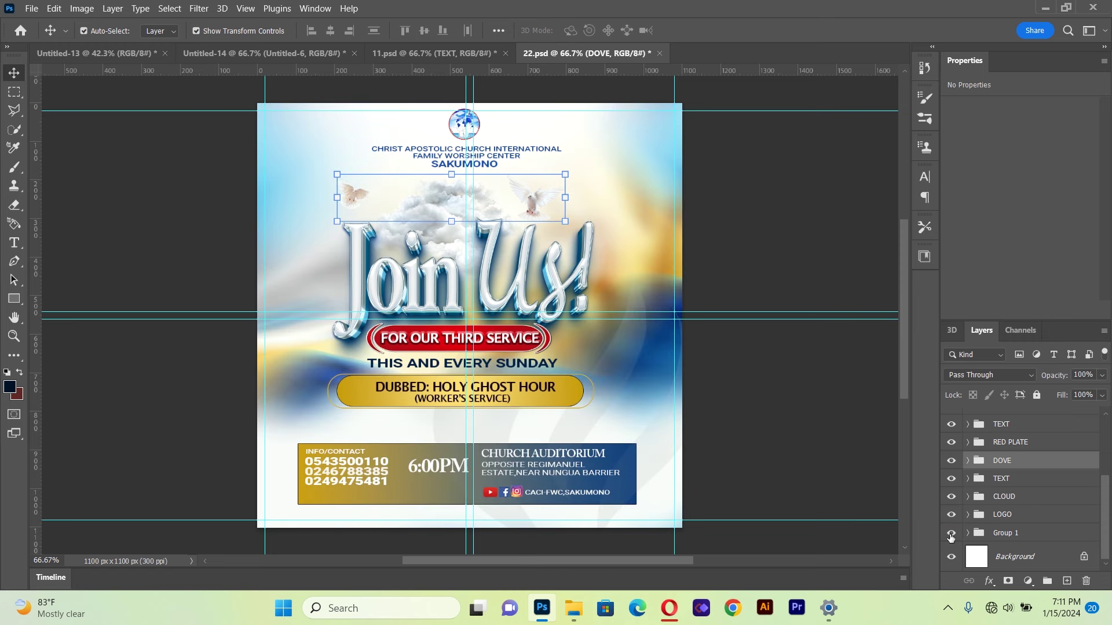
{"action": "left_click", "coordinate": [968, 533]}
{"action": "left_click", "coordinate": [969, 534]}
{"action": "scroll", "coordinate": [1104, 515], "scroll_direction": "up", "scroll_amount": 3}
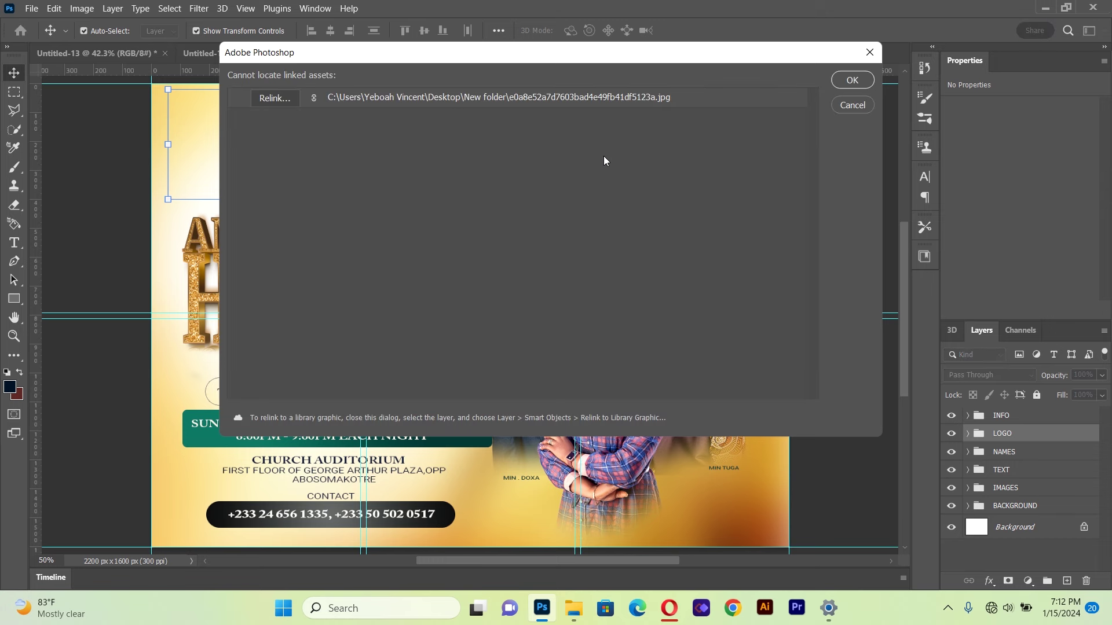
Step: Dismiss the missing linked-assets warning and zoom out to fit the whole 33.psd flyer
{"action": "left_click", "coordinate": [836, 82]}
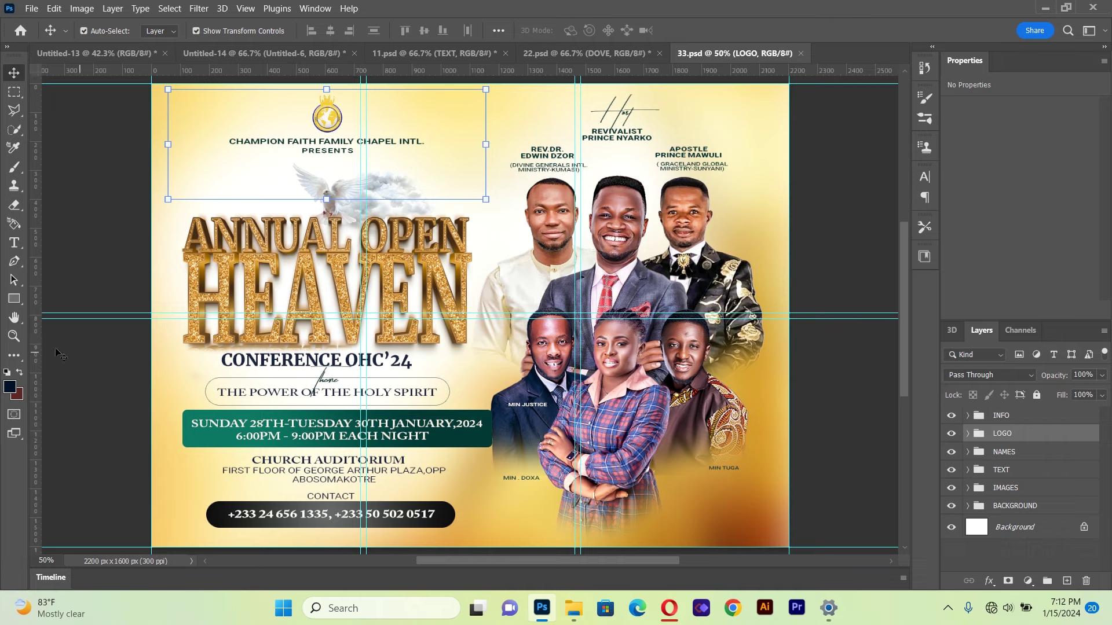
{"action": "left_click", "coordinate": [14, 336]}
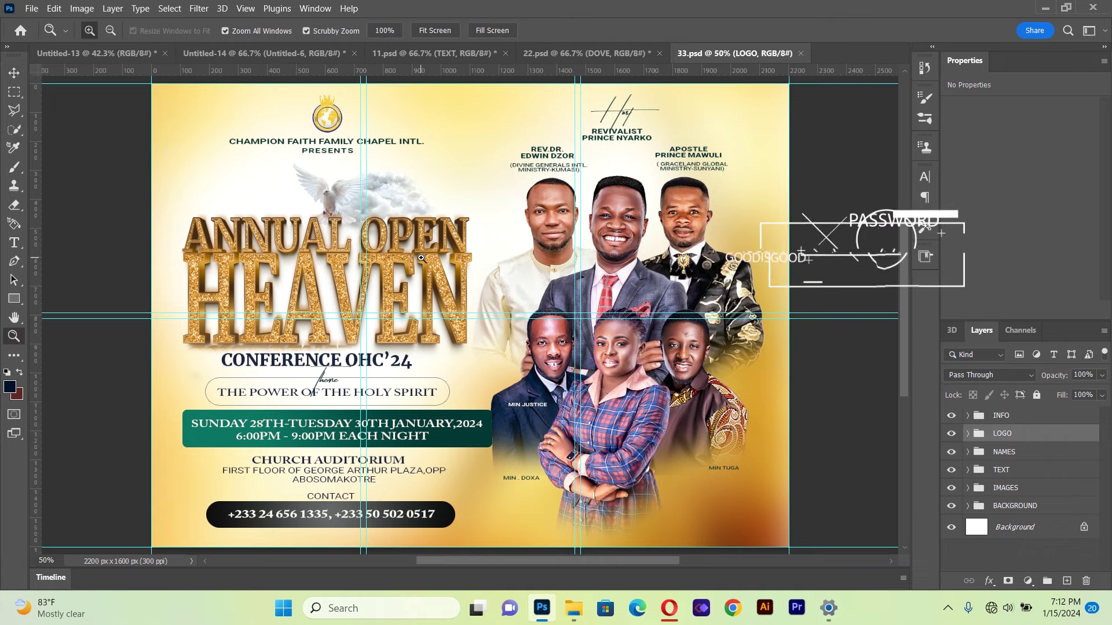
{"action": "left_click_drag", "start_coordinate": [422, 258], "coordinate": [405, 270]}
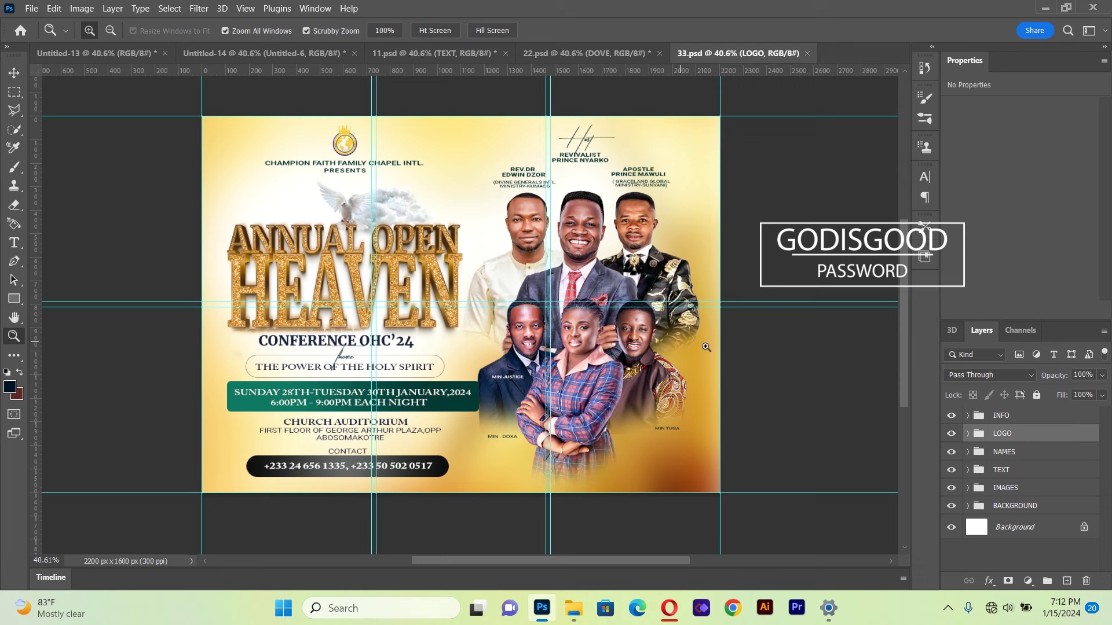
{"action": "left_click", "coordinate": [949, 417]}
{"action": "left_click", "coordinate": [948, 416]}
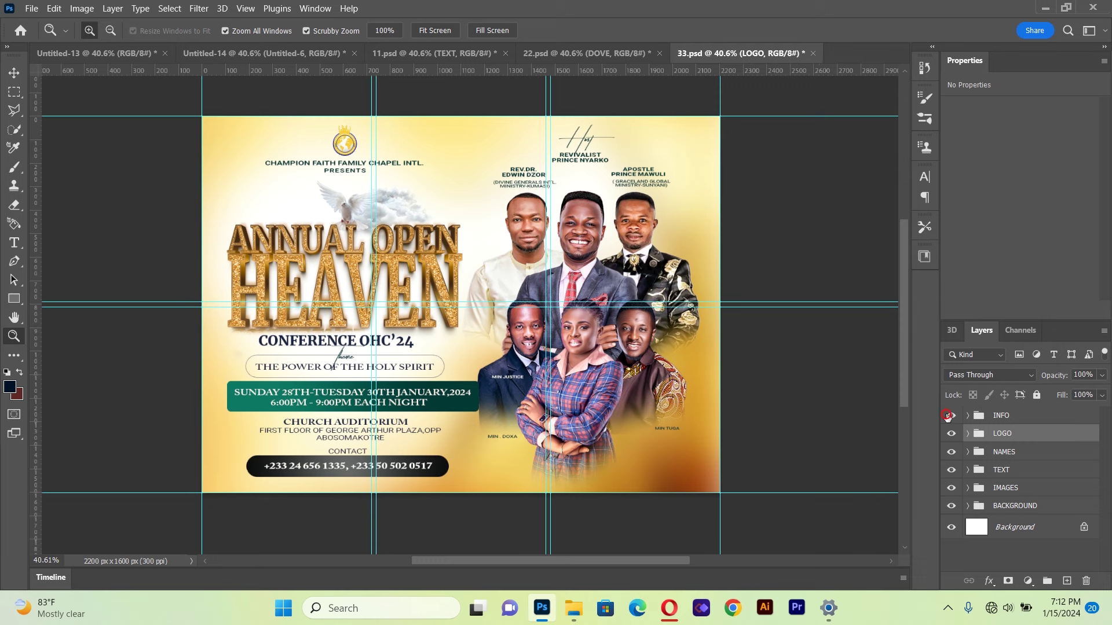
{"action": "left_click", "coordinate": [948, 416]}
{"action": "left_click", "coordinate": [948, 417]}
{"action": "left_click", "coordinate": [953, 433]}
{"action": "left_click", "coordinate": [952, 433]}
{"action": "left_click", "coordinate": [953, 454]}
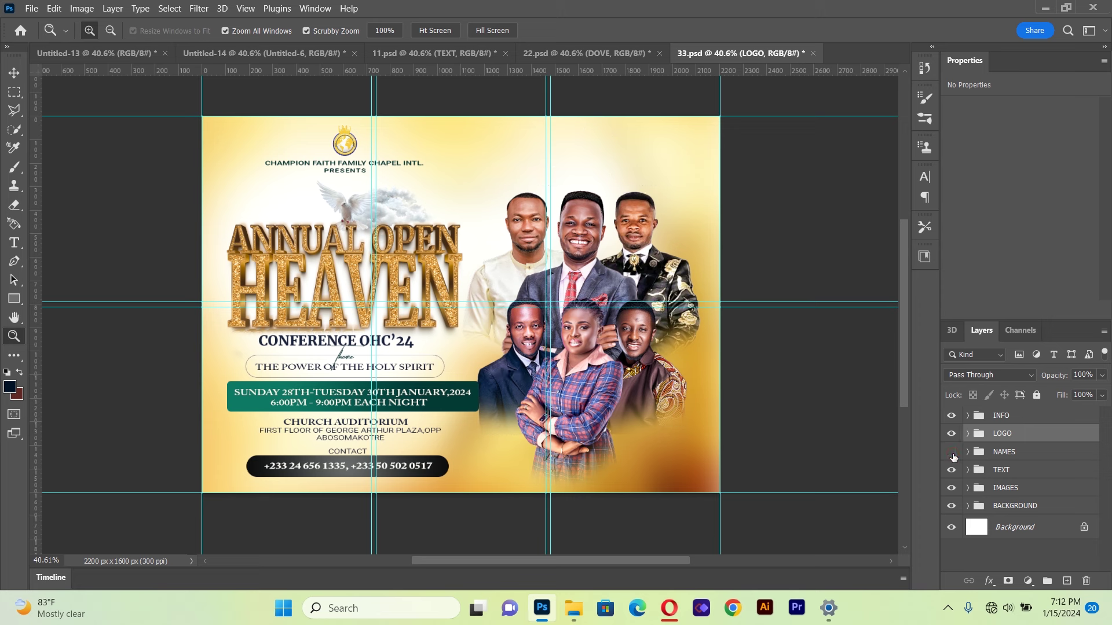
{"action": "left_click", "coordinate": [953, 454]}
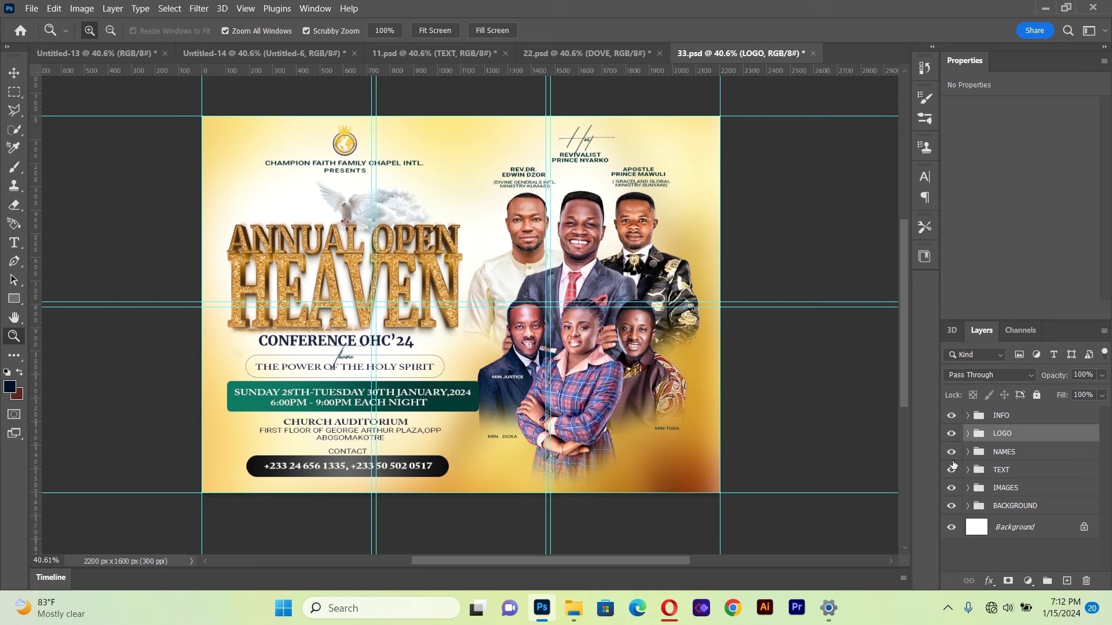
{"action": "left_click", "coordinate": [952, 470]}
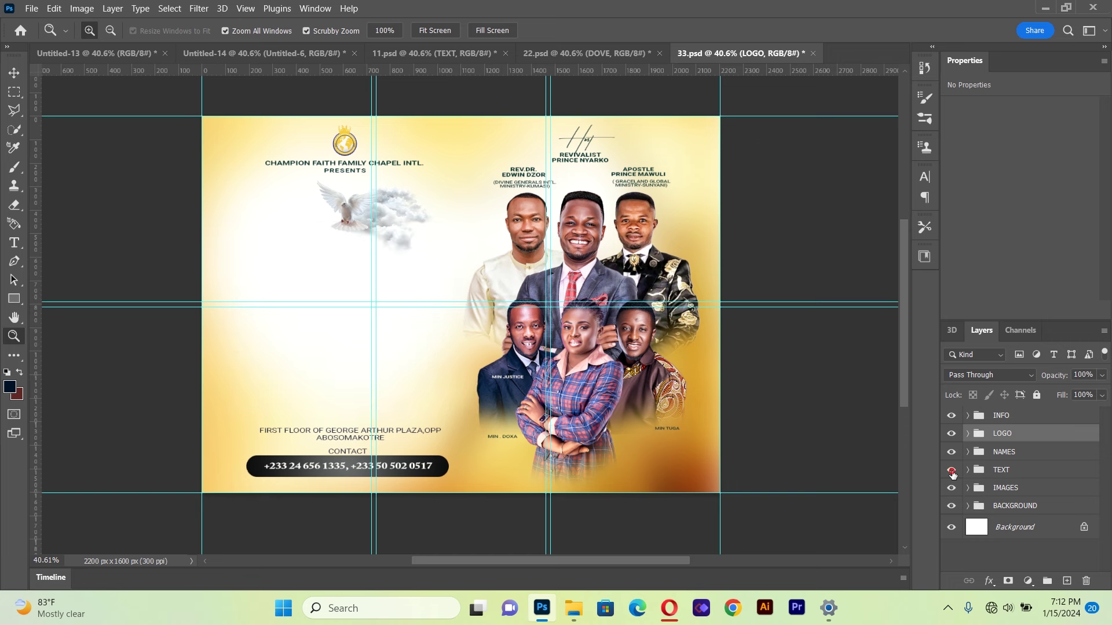
{"action": "left_click", "coordinate": [952, 489]}
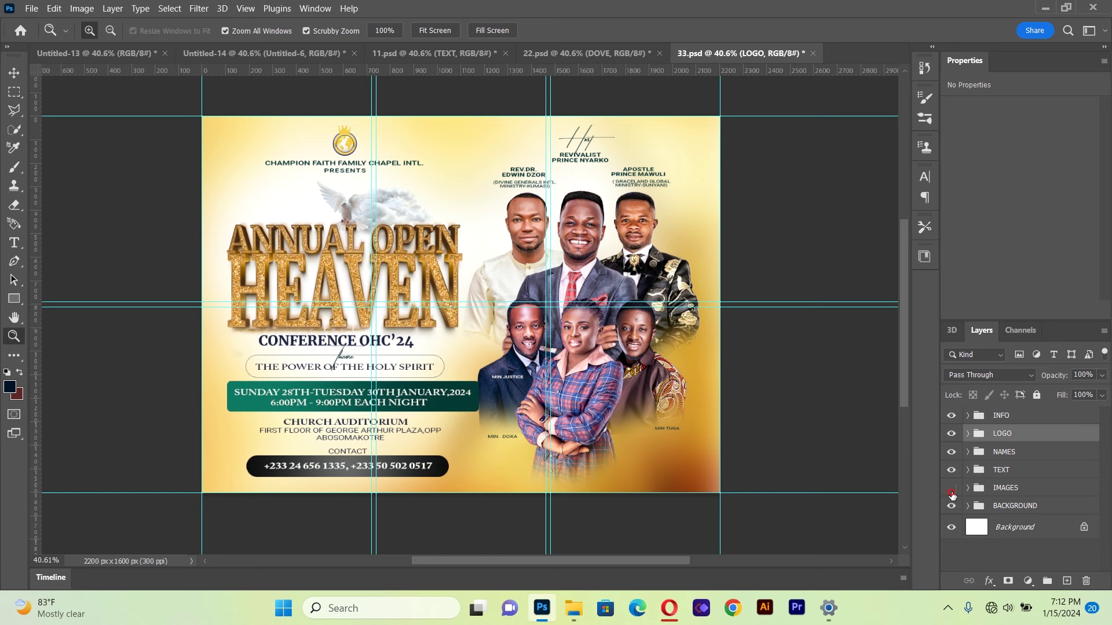
{"action": "left_click", "coordinate": [952, 491]}
{"action": "left_click", "coordinate": [951, 506]}
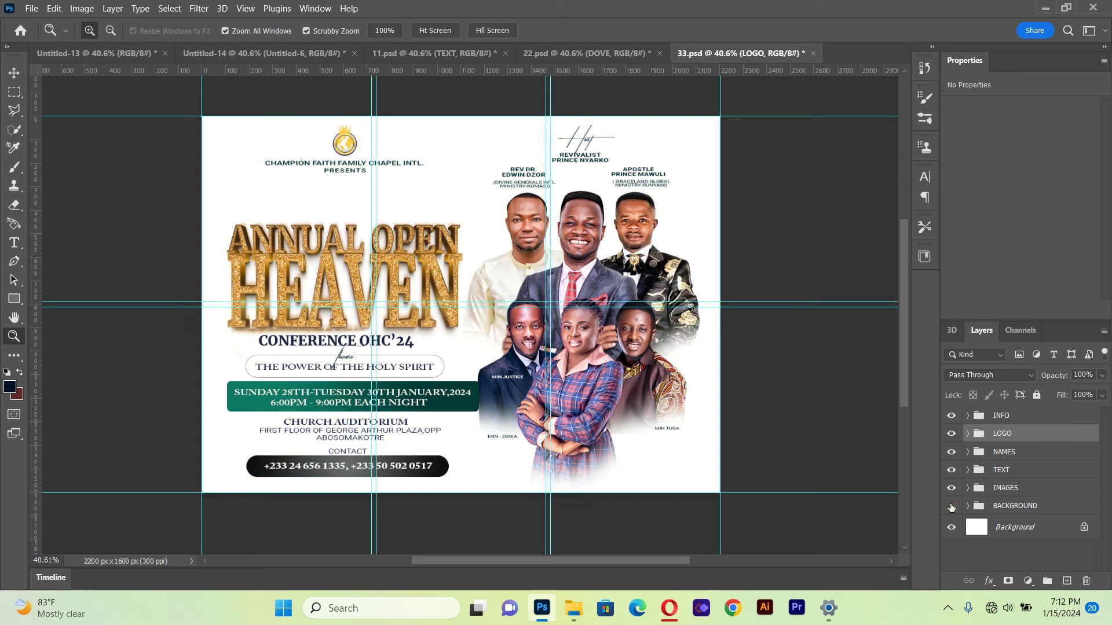
{"action": "left_click", "coordinate": [951, 506]}
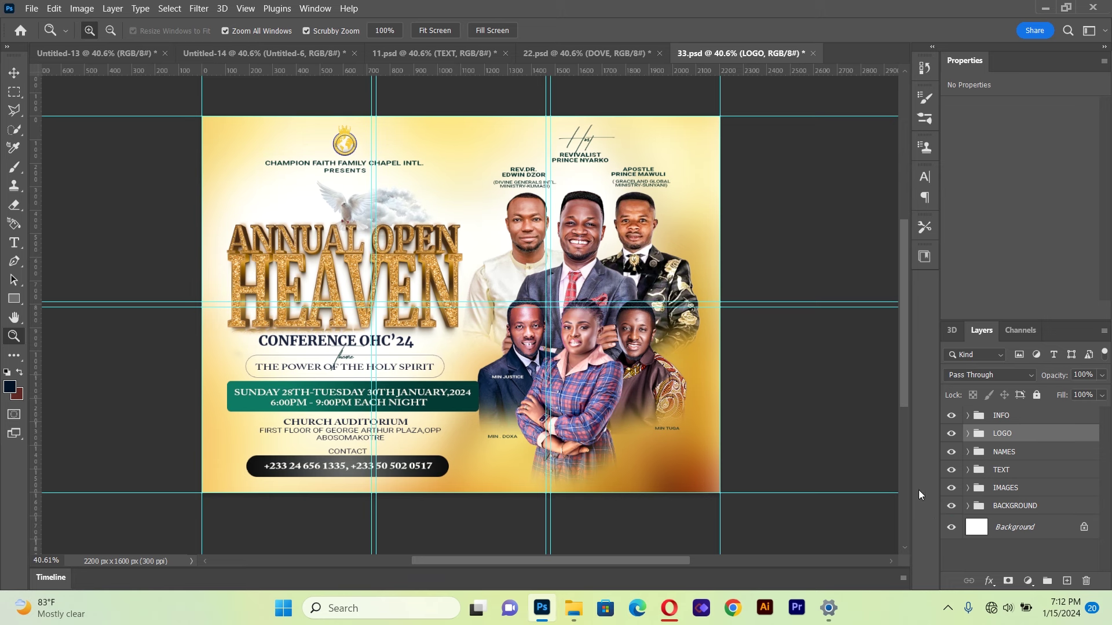